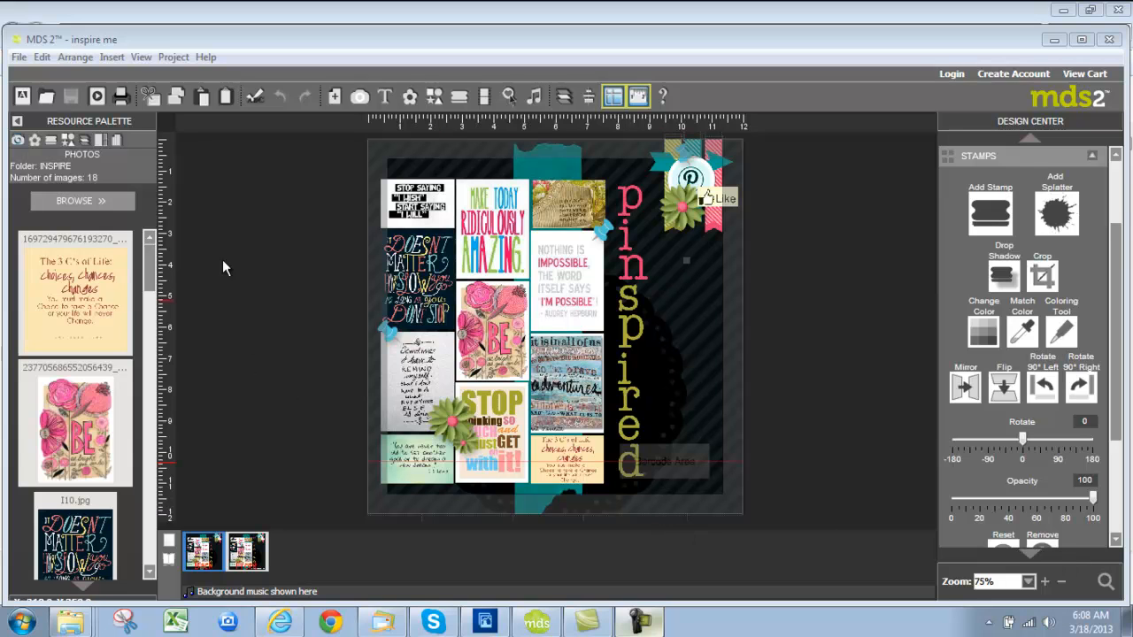
- Examine the 12x12 Photo Only templates offered as additional template pages for the current project
{"action": "left_click", "coordinate": [114, 59]}
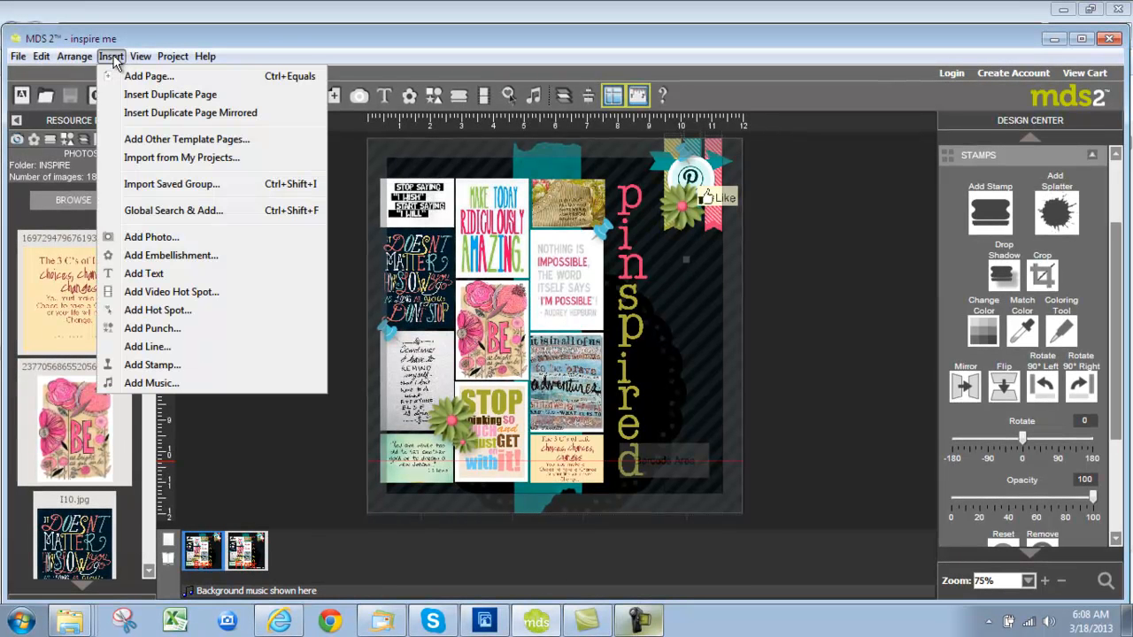
{"action": "left_click", "coordinate": [193, 142]}
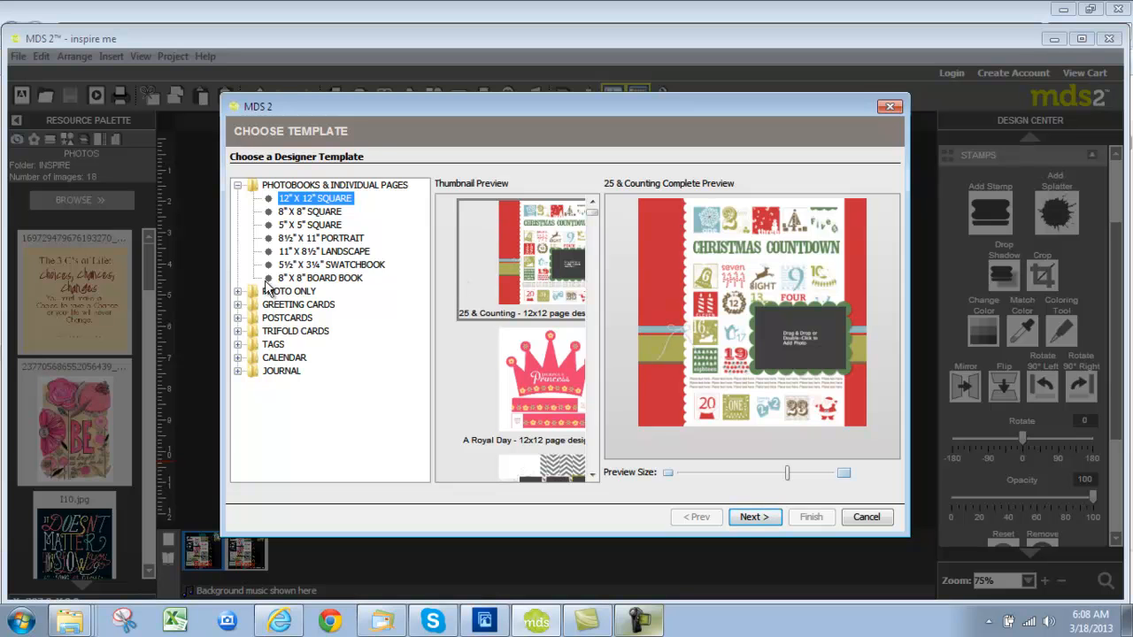
{"action": "left_click", "coordinate": [238, 291]}
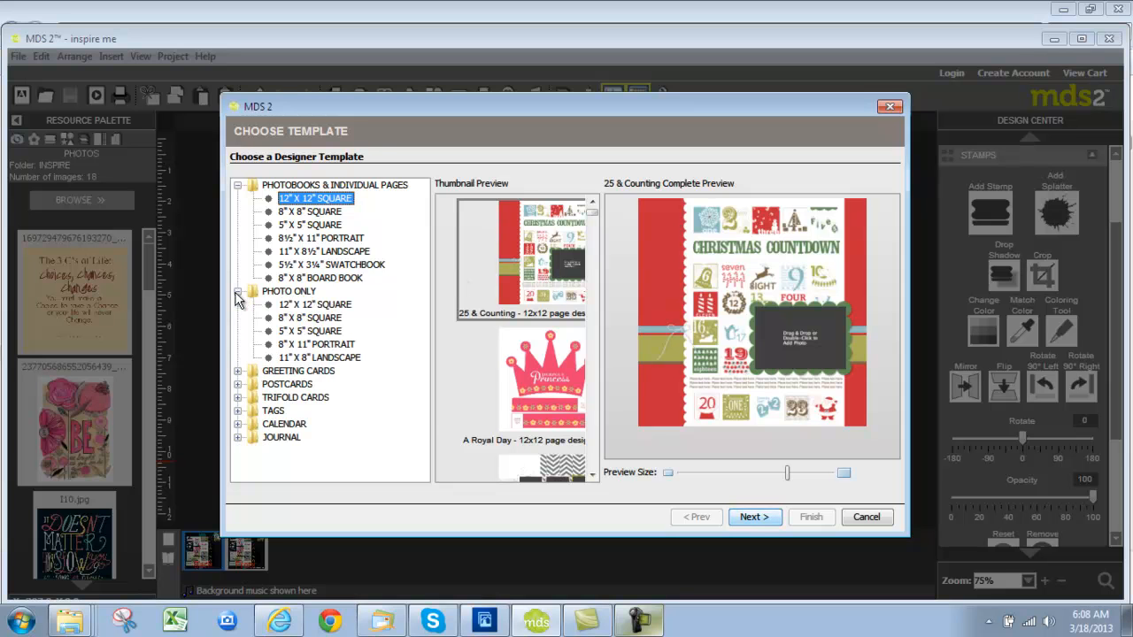
{"action": "left_click", "coordinate": [310, 307]}
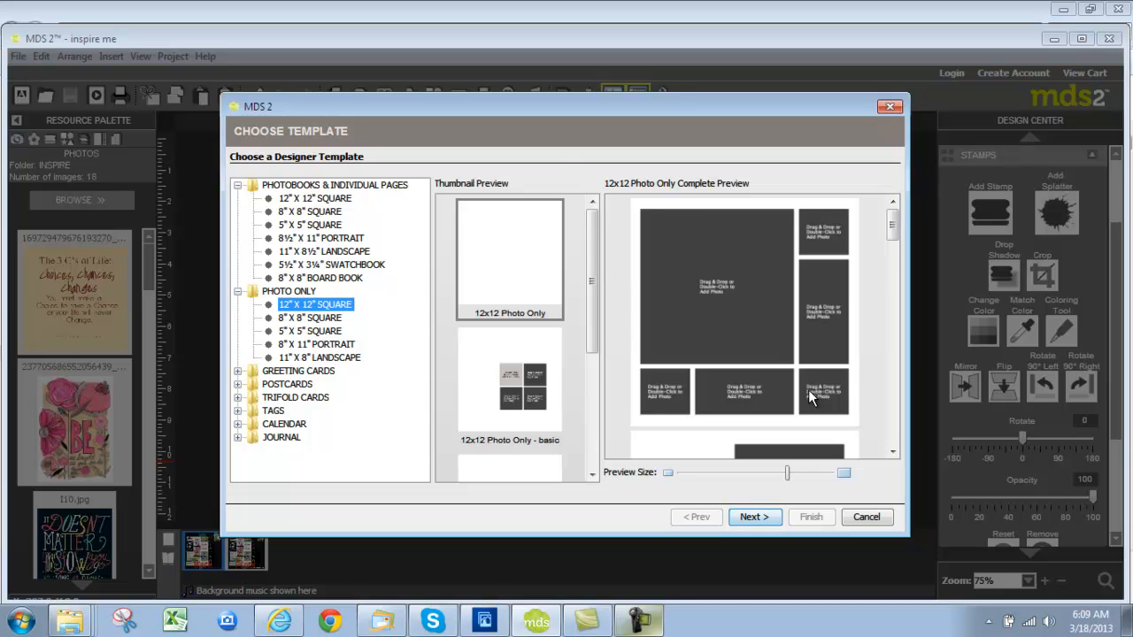
{"action": "left_click_drag", "start_coordinate": [593, 330], "coordinate": [576, 410]}
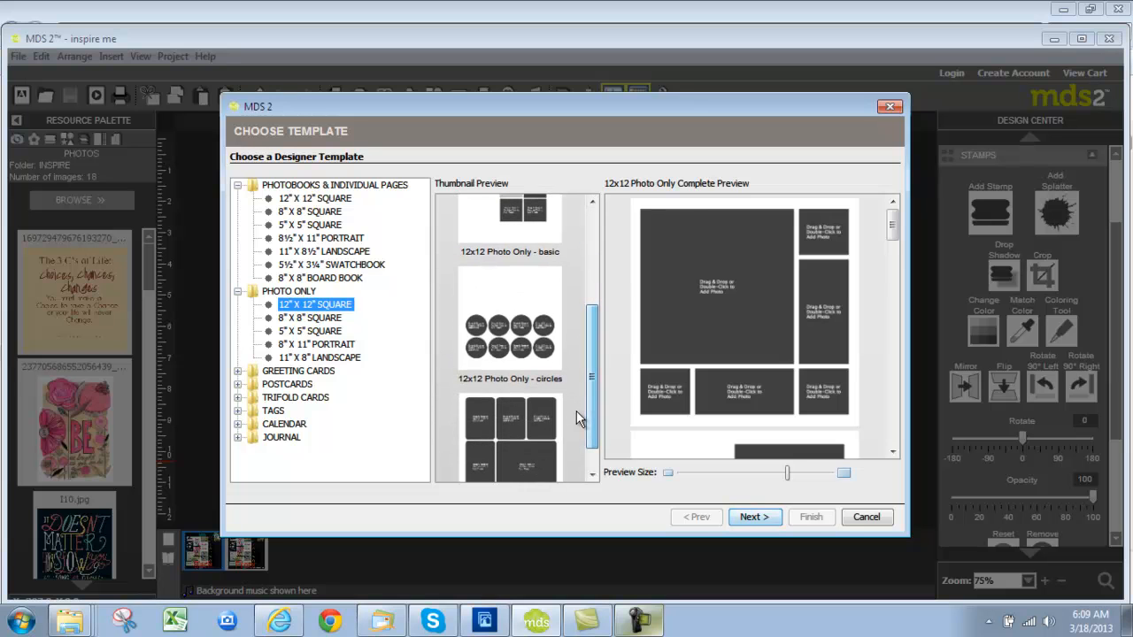
{"action": "scroll", "coordinate": [596, 359], "scroll_direction": "down", "scroll_amount": 1}
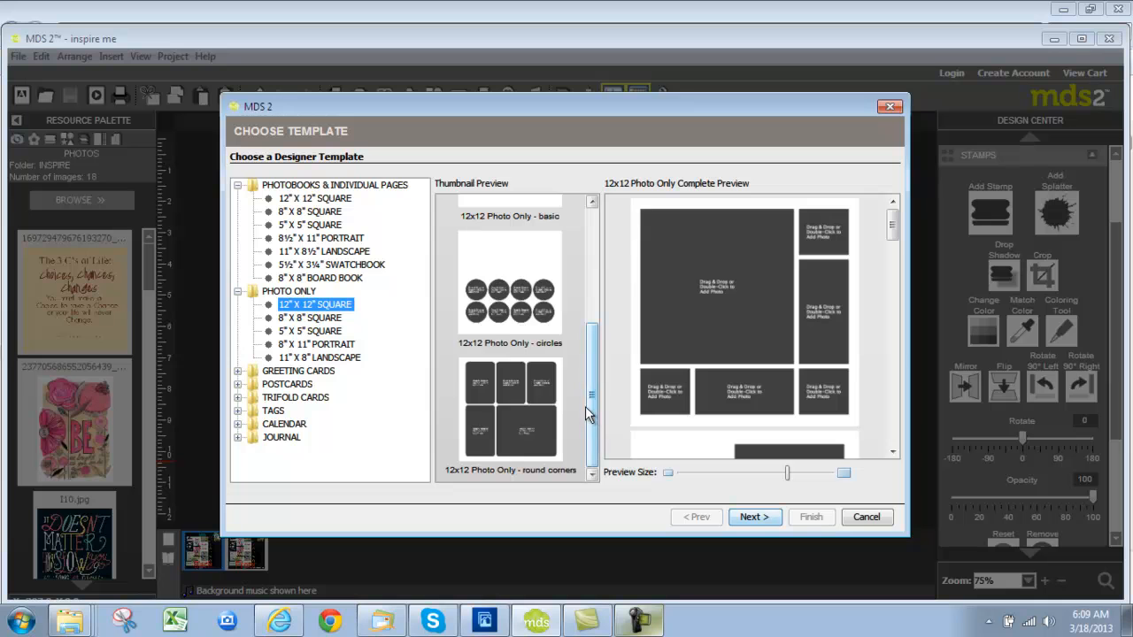
{"action": "scroll", "coordinate": [577, 371], "scroll_direction": "up", "scroll_amount": 6}
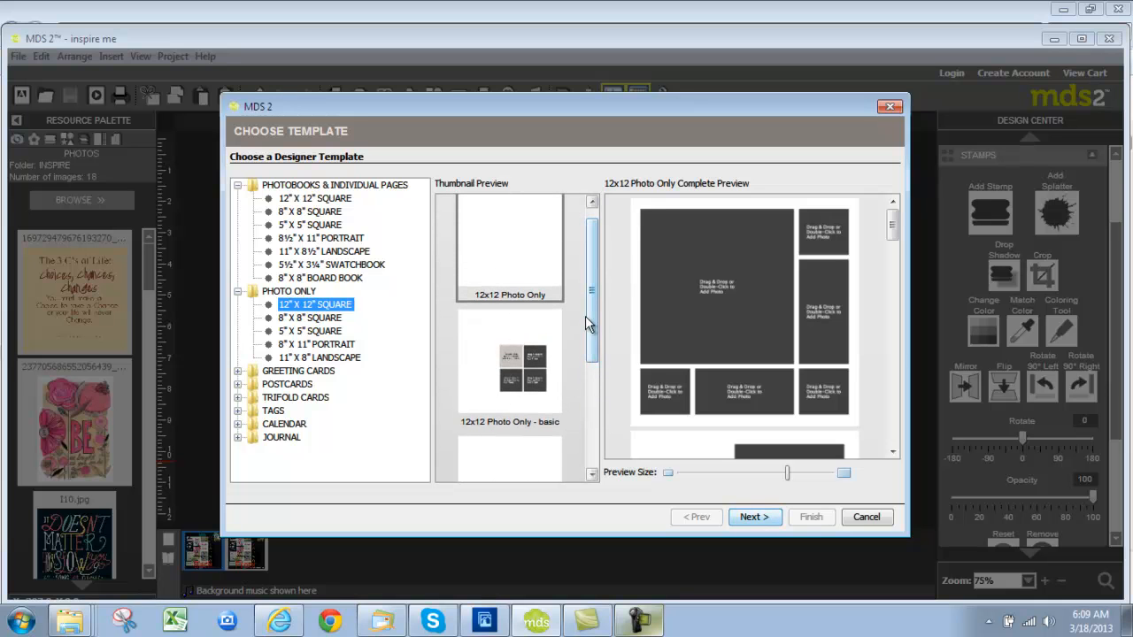
{"action": "left_click_drag", "start_coordinate": [585, 316], "coordinate": [576, 252]}
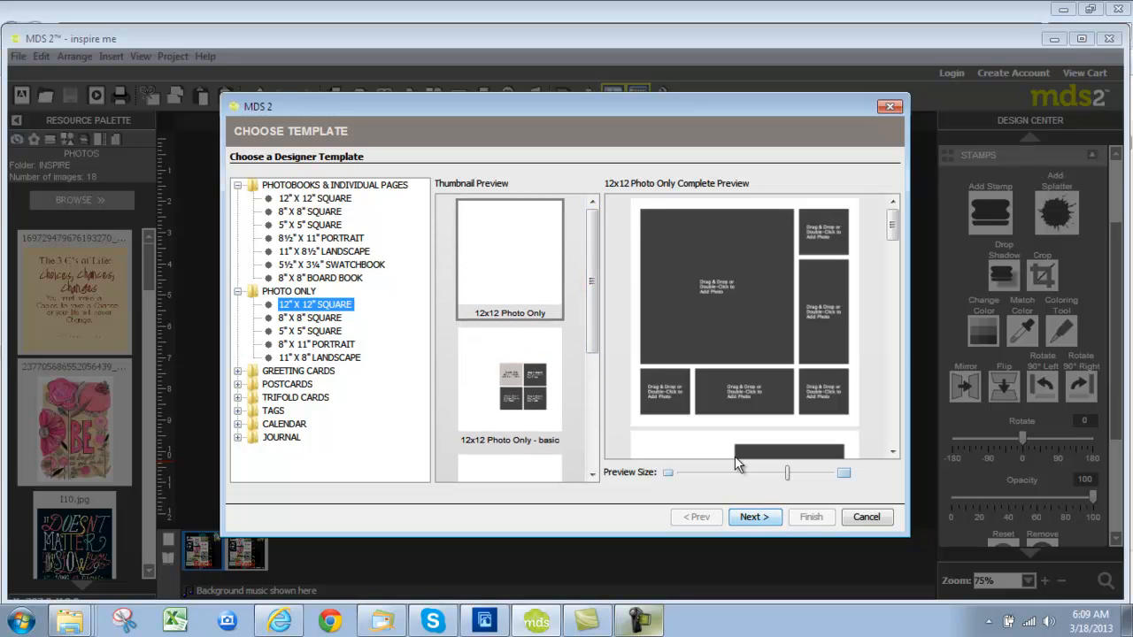
{"action": "left_click", "coordinate": [863, 518]}
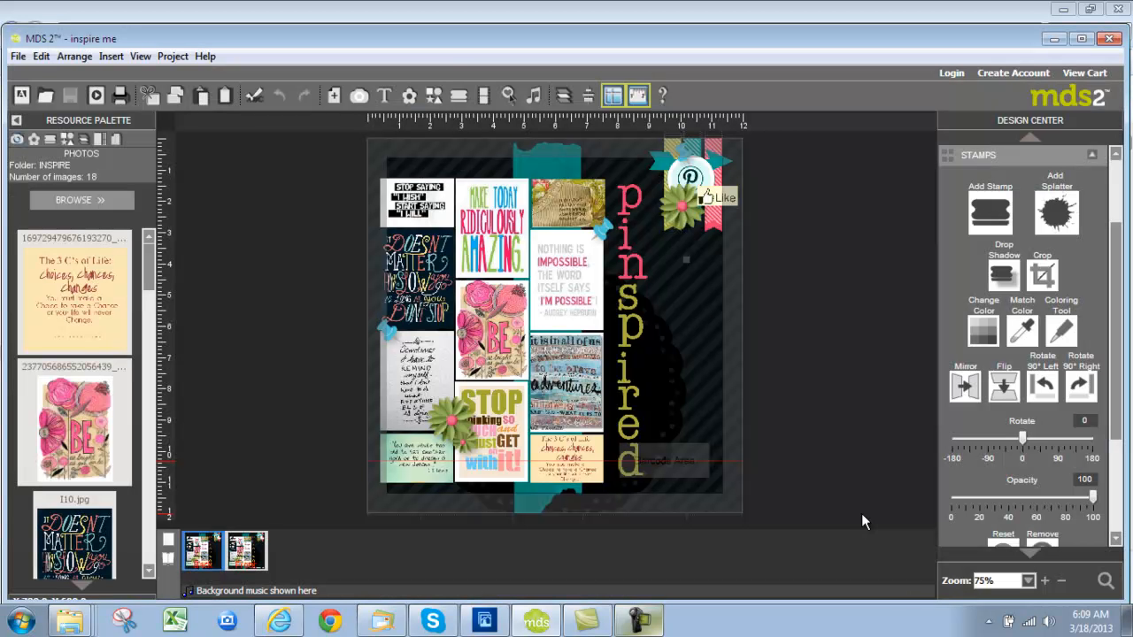
{"action": "left_click", "coordinate": [17, 57]}
{"action": "left_click", "coordinate": [51, 95]}
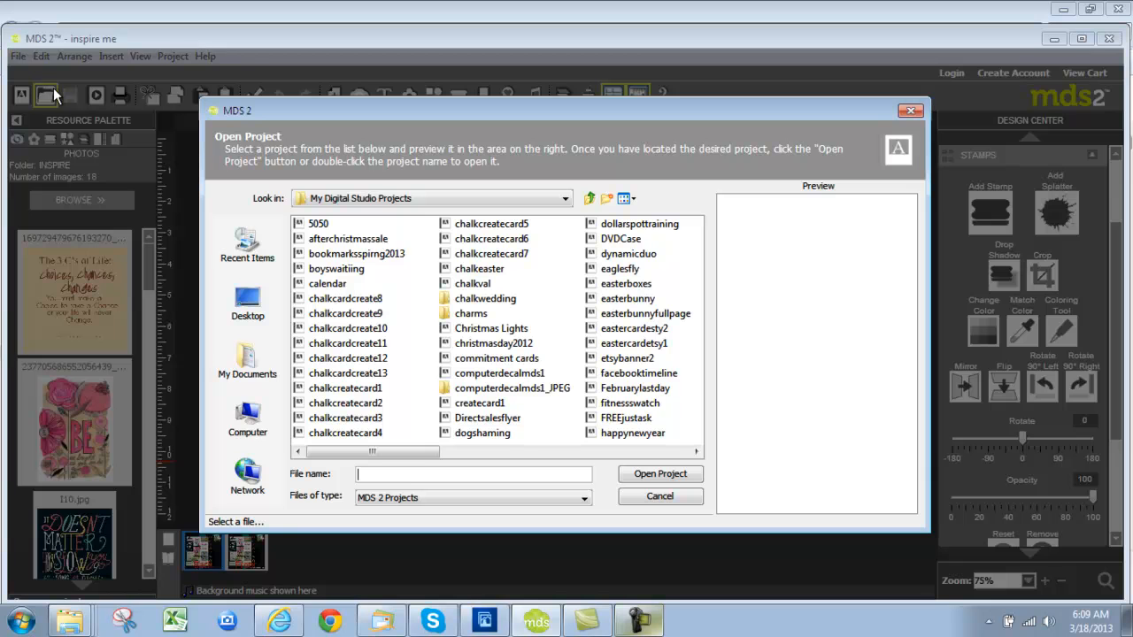
{"action": "left_click", "coordinate": [680, 499]}
- Start a new 12x12 photobook project based on the Photo Only templates
{"action": "left_click", "coordinate": [17, 56]}
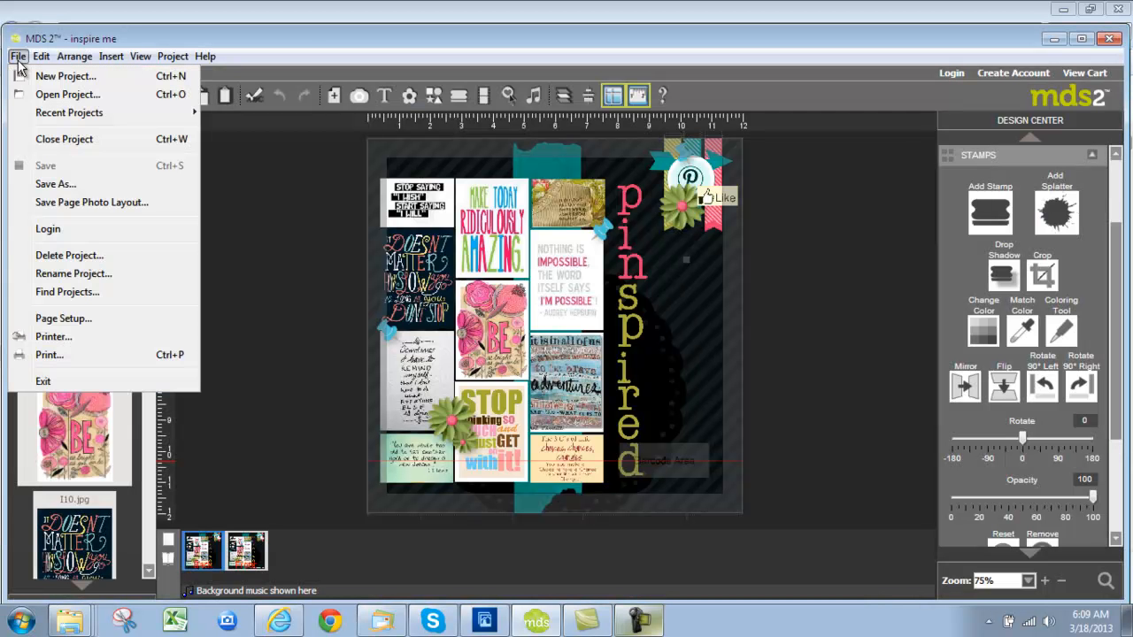
{"action": "left_click", "coordinate": [44, 74]}
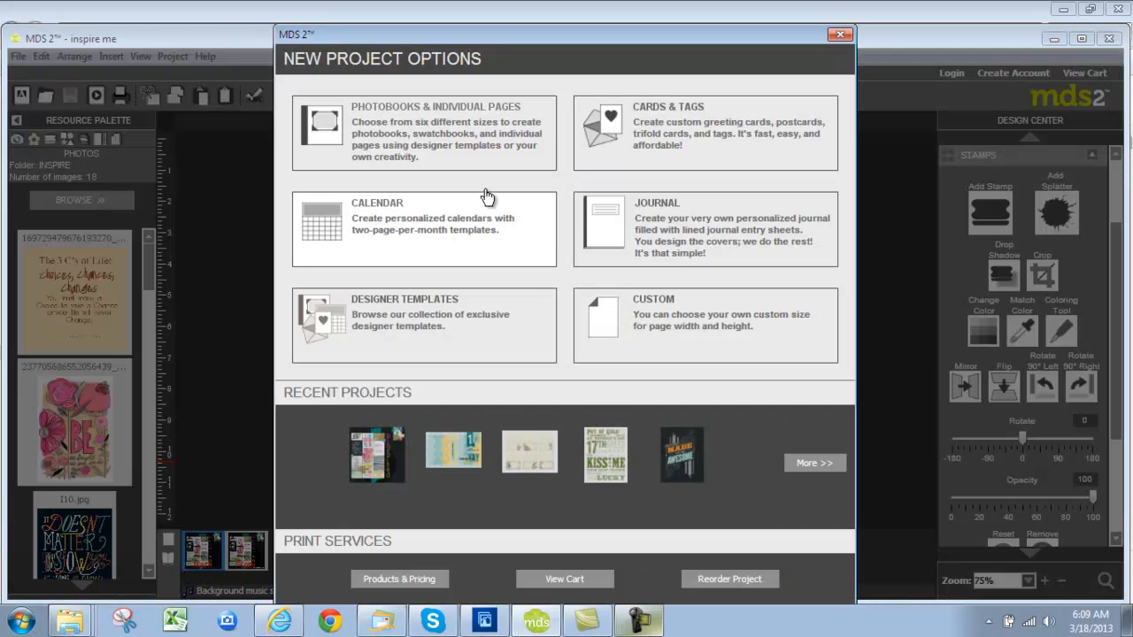
{"action": "left_click", "coordinate": [499, 130]}
{"action": "left_click", "coordinate": [425, 177]}
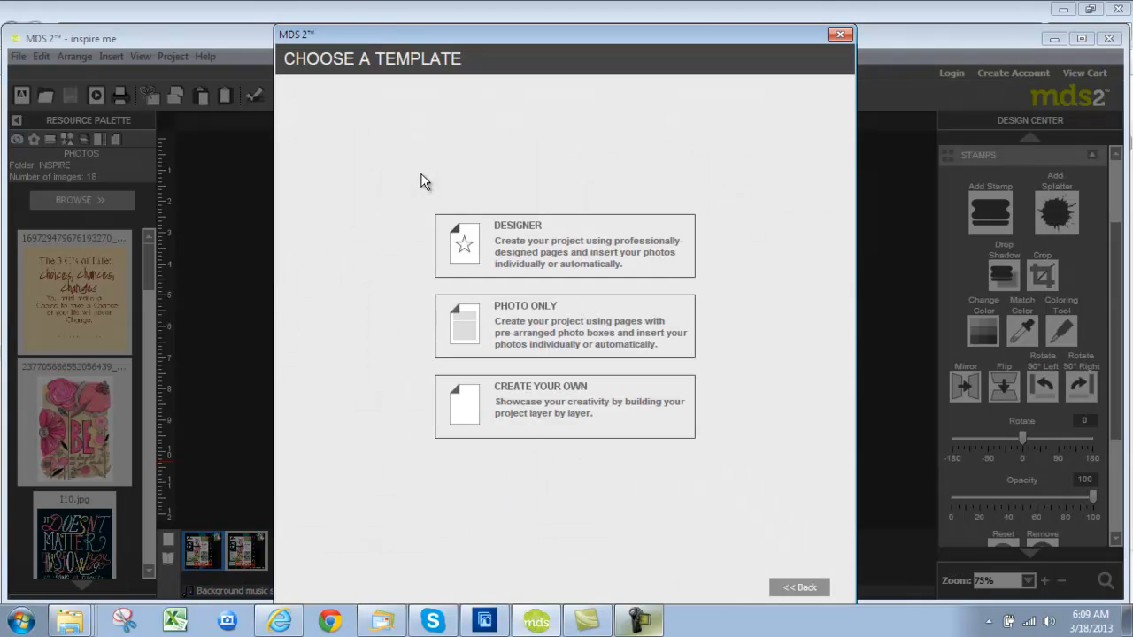
{"action": "left_click", "coordinate": [561, 347]}
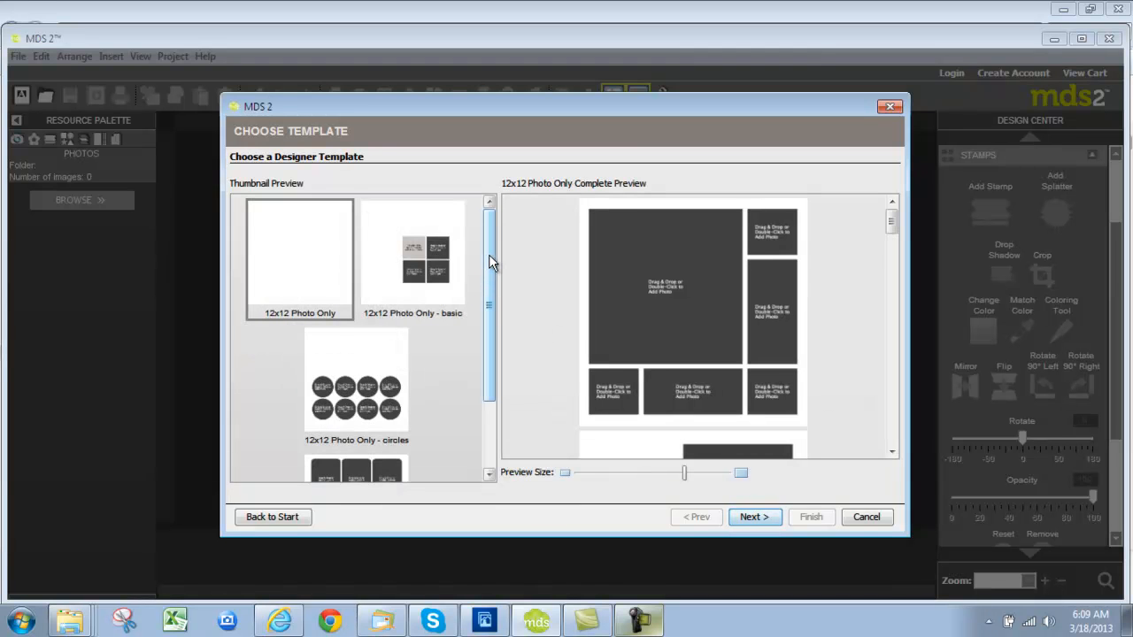
- Create the project from the 12x12 Photo Only template with its default page arrangement, named My Project 1
{"action": "left_click_drag", "start_coordinate": [488, 254], "coordinate": [489, 320]}
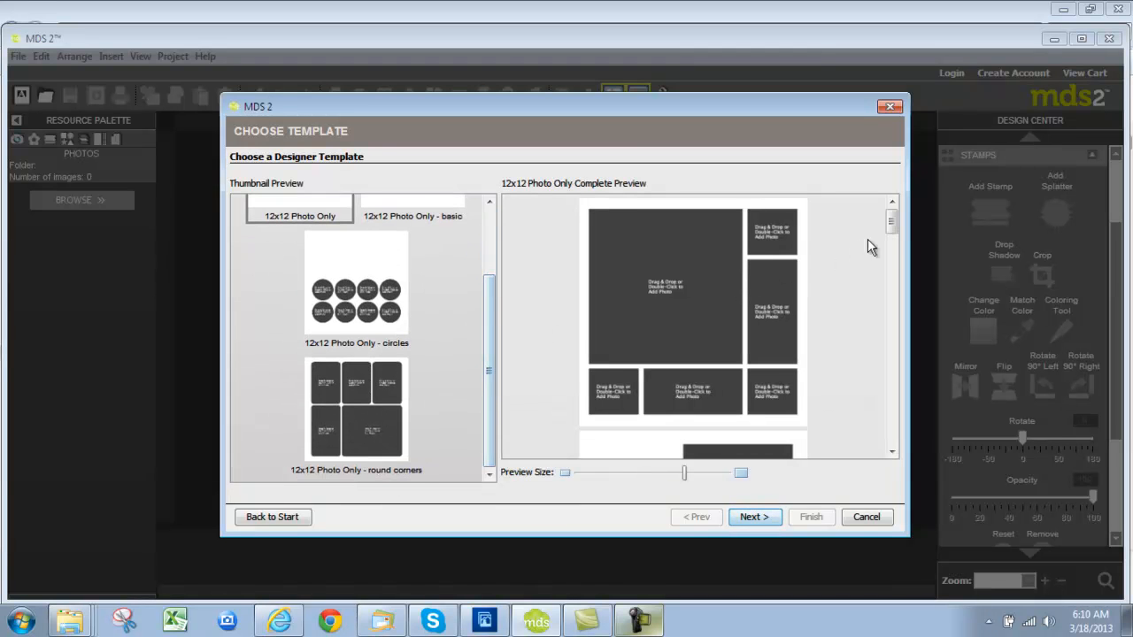
{"action": "left_click_drag", "start_coordinate": [890, 222], "coordinate": [853, 344]}
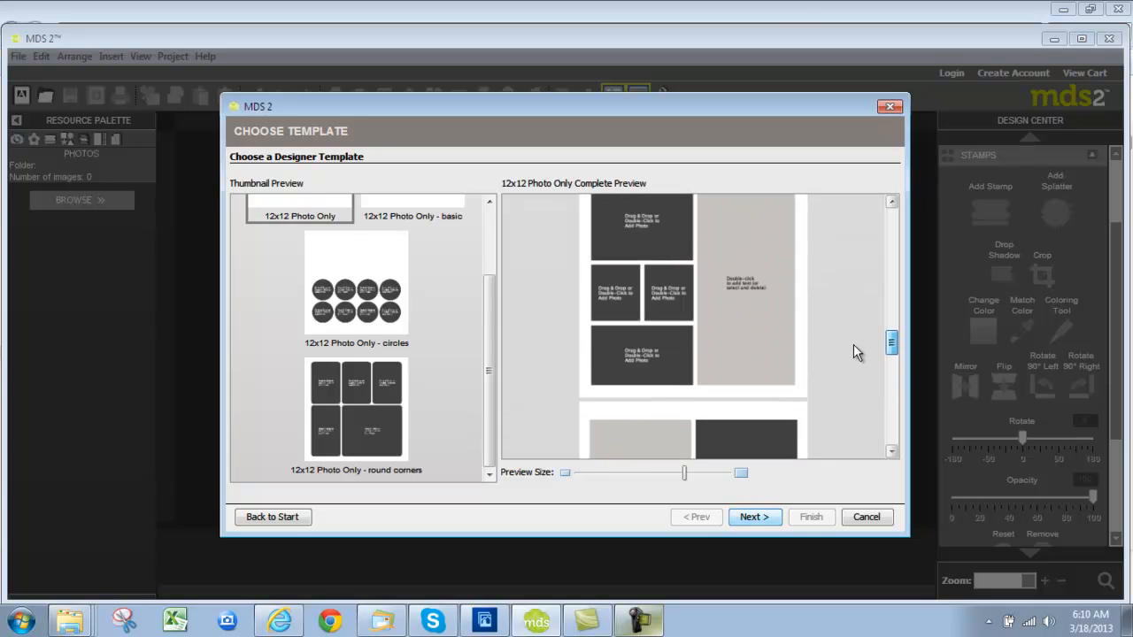
{"action": "left_click", "coordinate": [754, 517]}
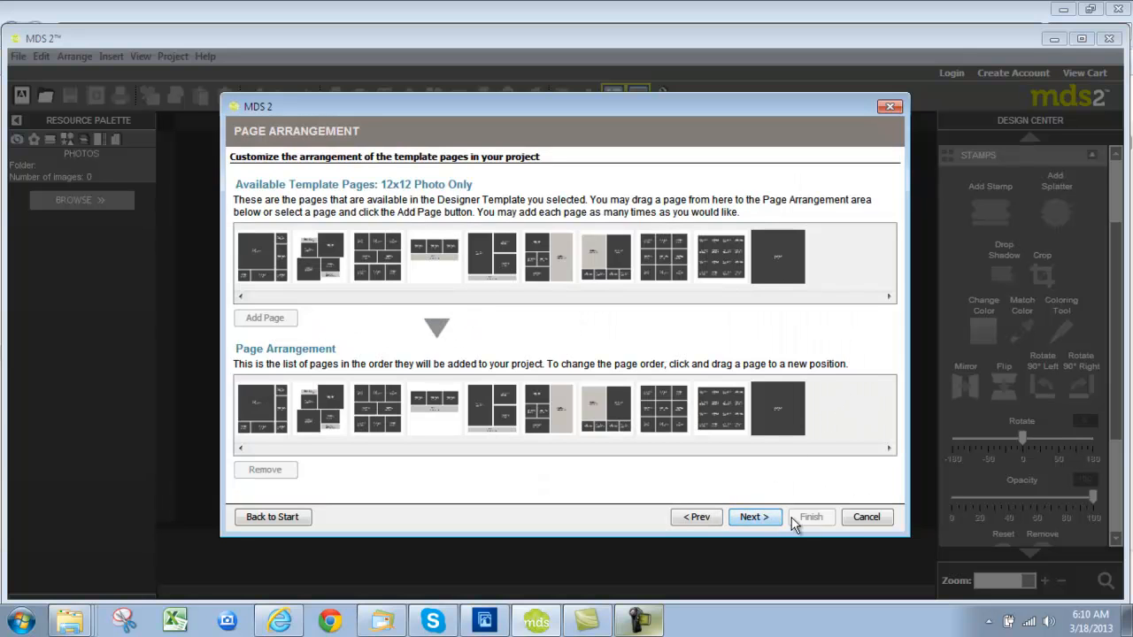
{"action": "left_click", "coordinate": [758, 519]}
{"action": "left_click", "coordinate": [755, 517]}
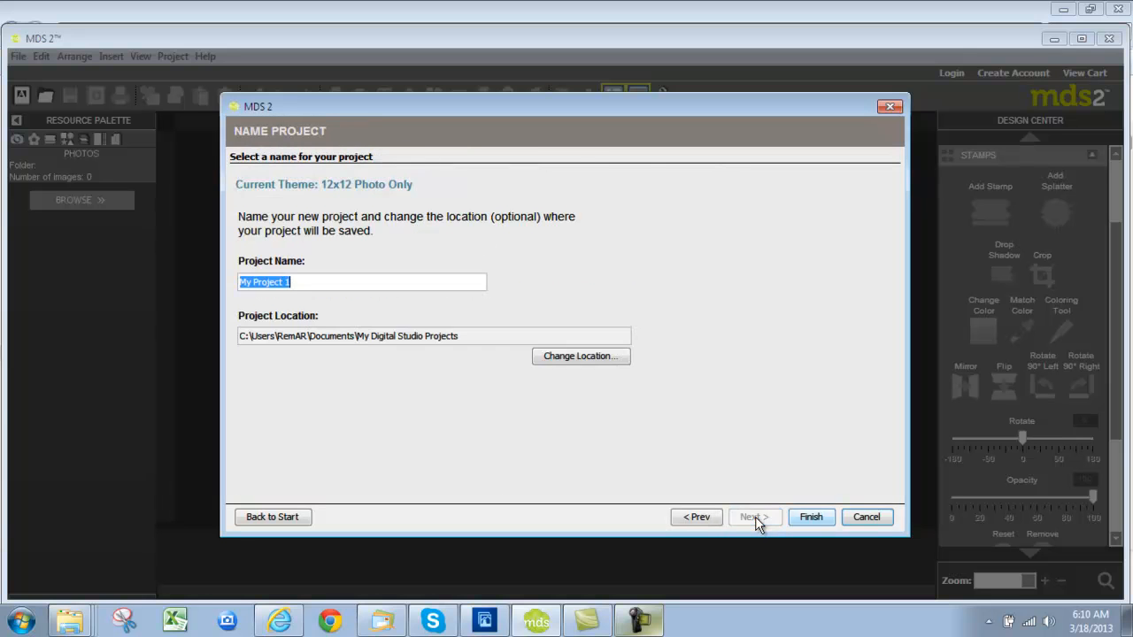
{"action": "left_click", "coordinate": [812, 518]}
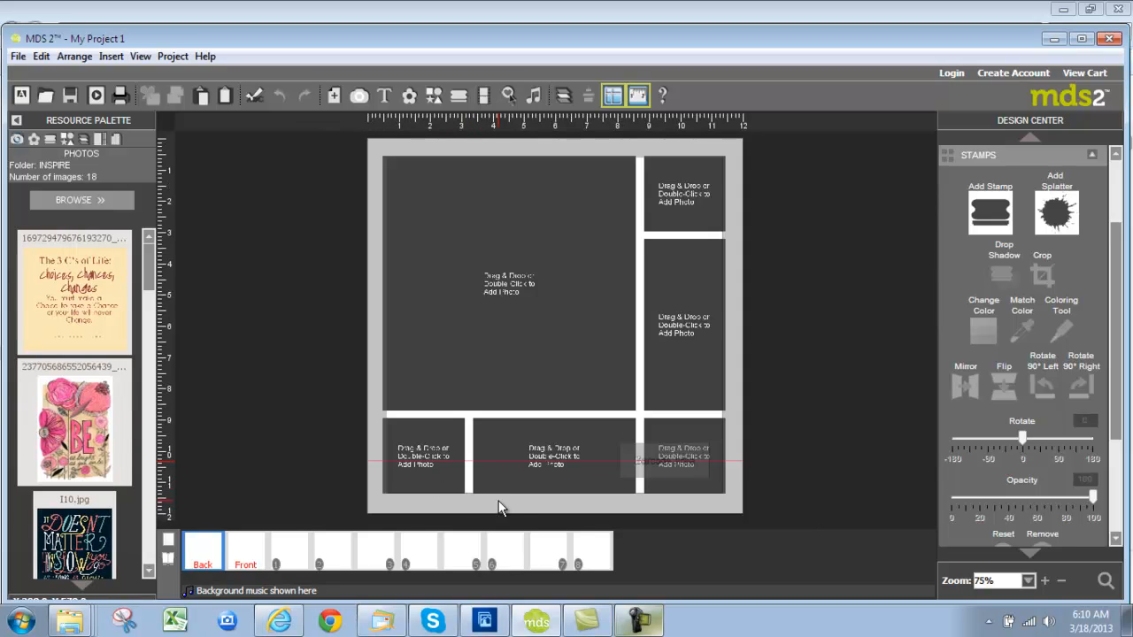
- Delete the project's first three pages: the large-photo layout, the staggered layout with two text boxes, and the eight-photo grid
{"action": "right_click", "coordinate": [213, 550]}
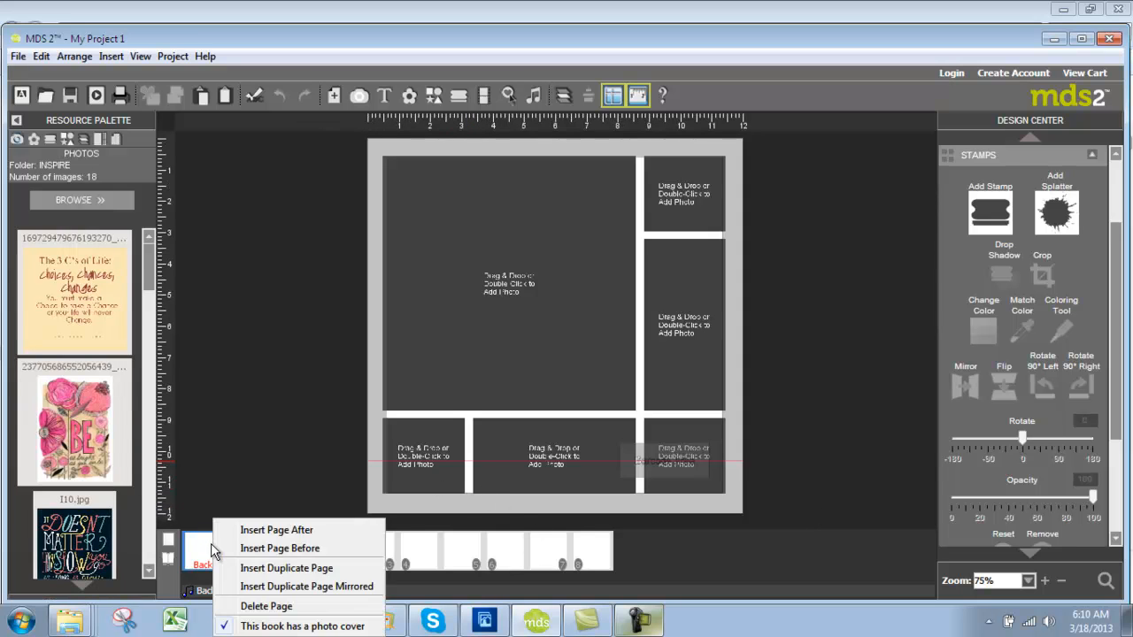
{"action": "left_click", "coordinate": [258, 607]}
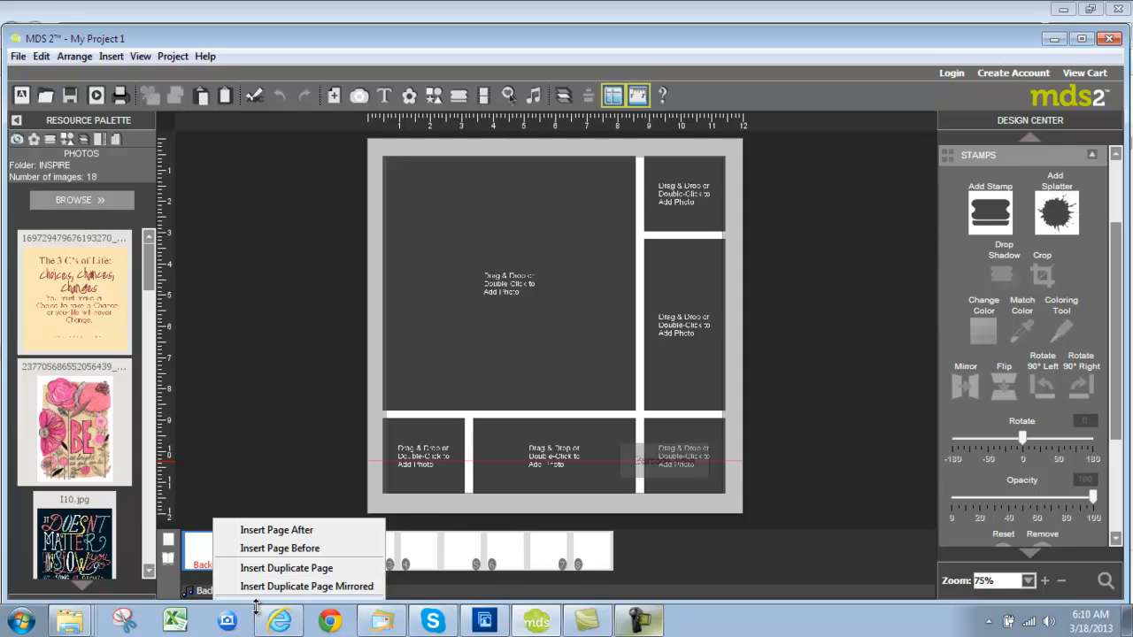
{"action": "left_click", "coordinate": [531, 341]}
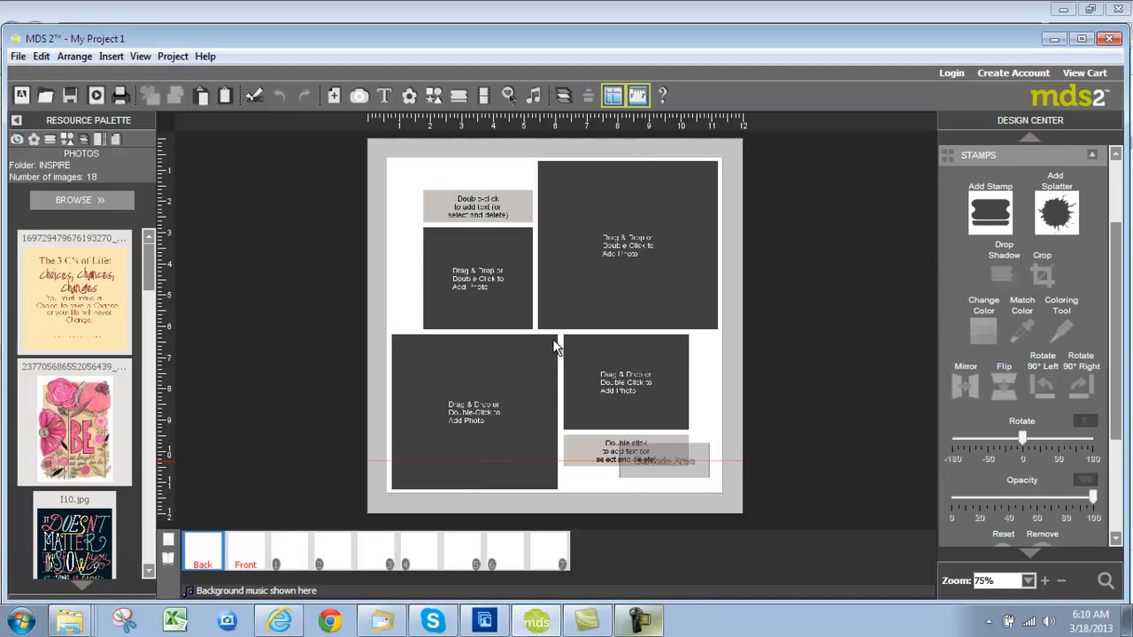
{"action": "right_click", "coordinate": [216, 551]}
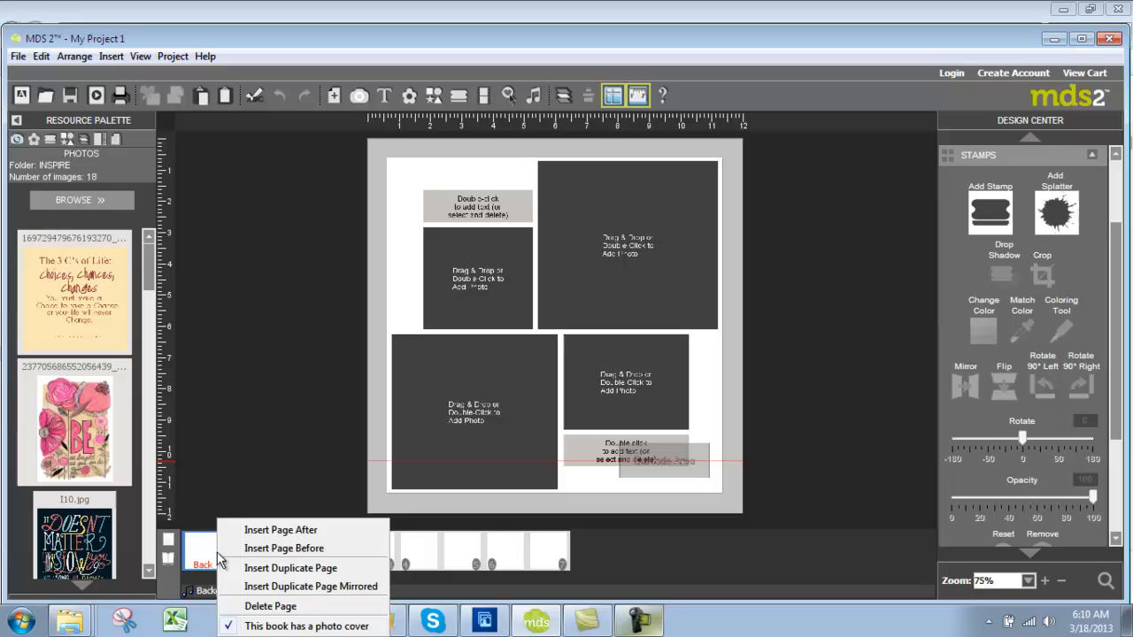
{"action": "left_click", "coordinate": [267, 609]}
{"action": "left_click", "coordinate": [528, 350]}
{"action": "right_click", "coordinate": [215, 553]}
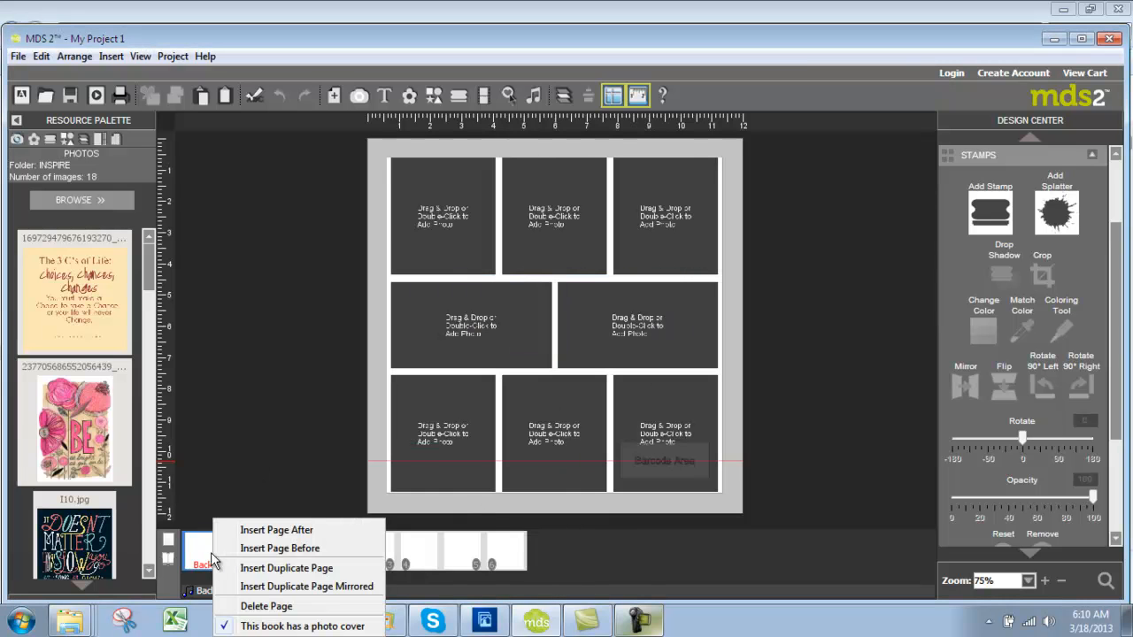
{"action": "left_click", "coordinate": [266, 606]}
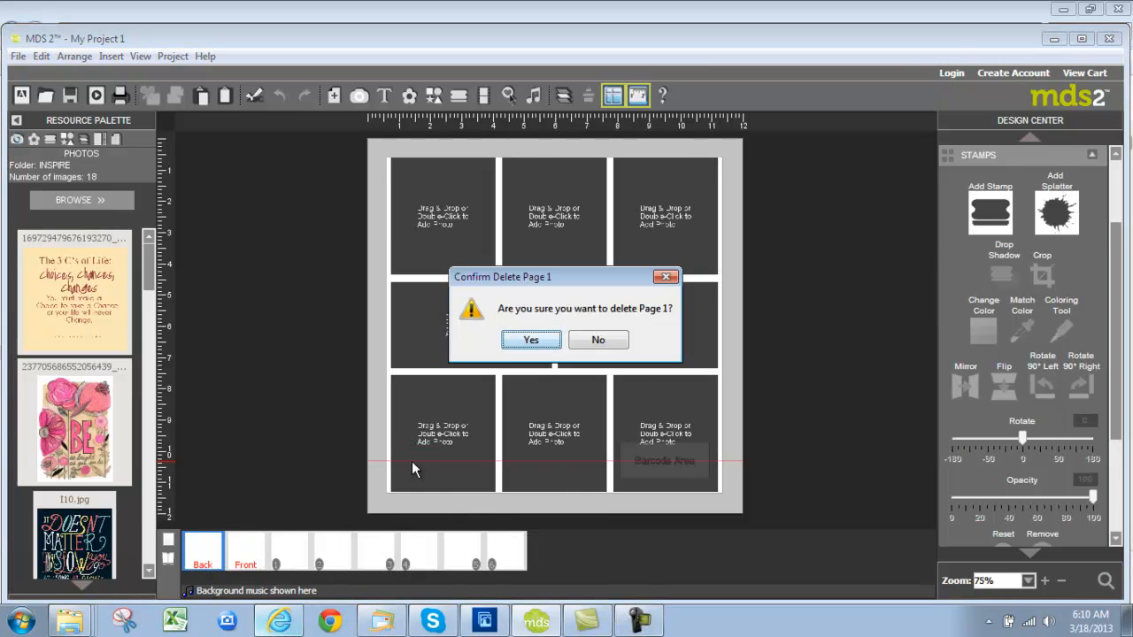
{"action": "left_click", "coordinate": [533, 341]}
- Delete the row-of-three-photos page and the page with one tall photo beside two stacked photos from the start of the project
{"action": "right_click", "coordinate": [231, 561]}
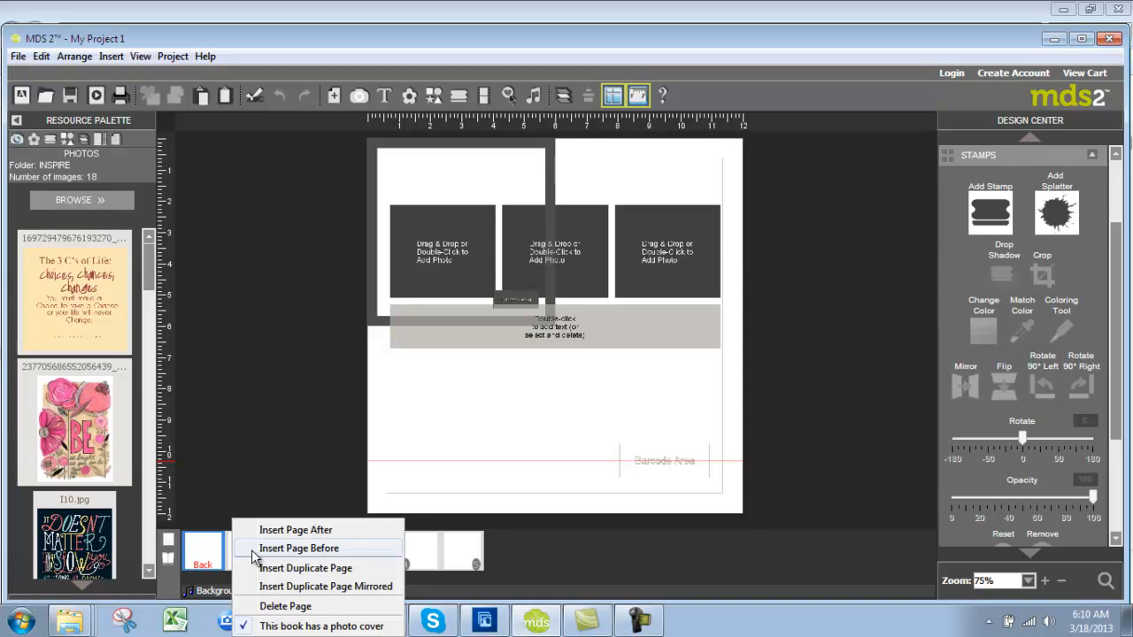
{"action": "left_click", "coordinate": [285, 606]}
{"action": "left_click", "coordinate": [525, 340]}
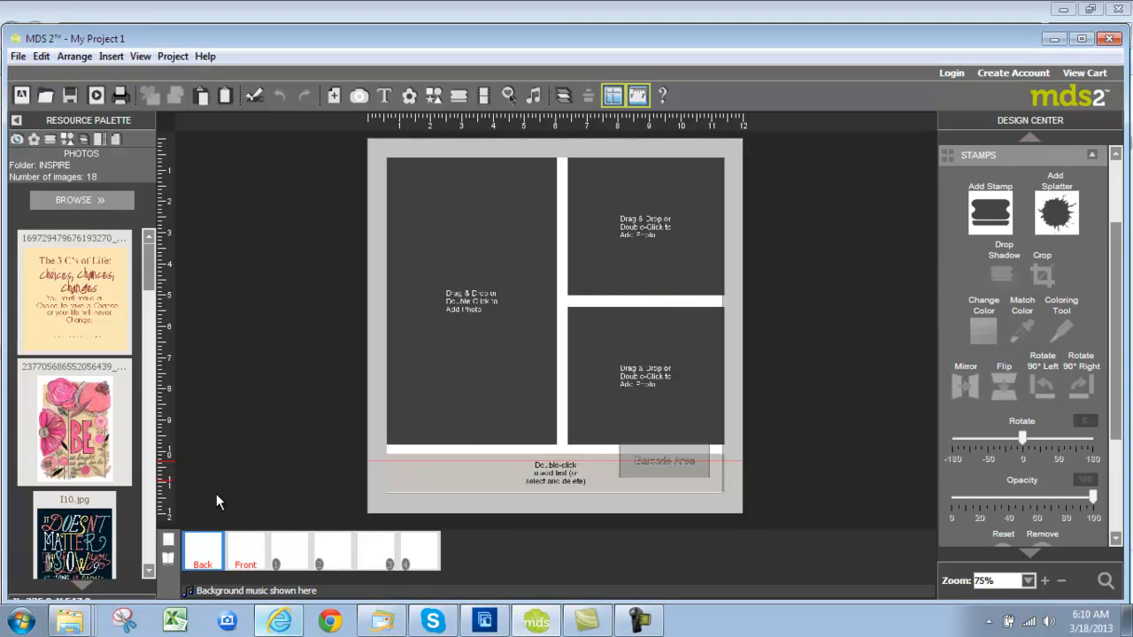
{"action": "right_click", "coordinate": [200, 566]}
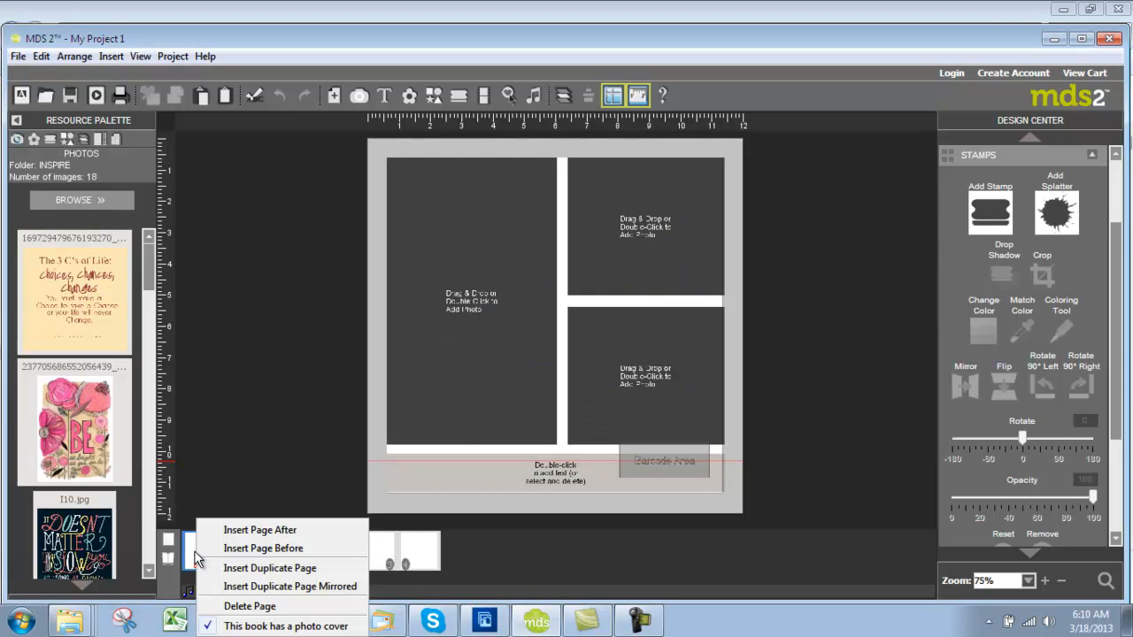
{"action": "left_click", "coordinate": [246, 607]}
{"action": "left_click", "coordinate": [531, 341]}
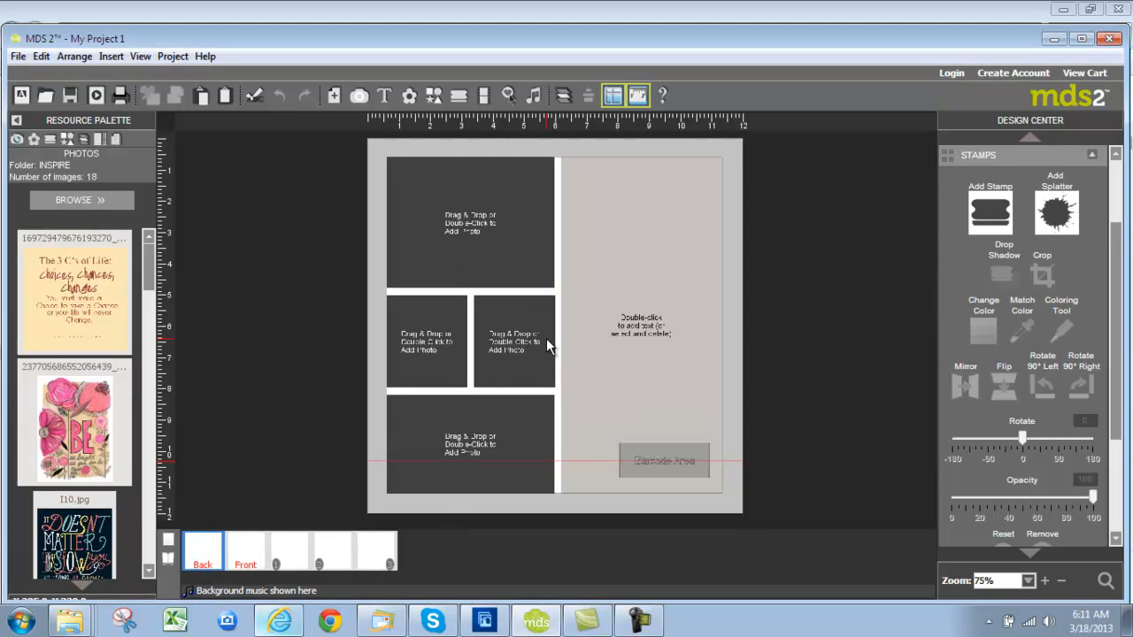
- Delete the project's last three pages: the full-page photo, the 16-photo grid and the nine-photo grid
{"action": "right_click", "coordinate": [379, 551]}
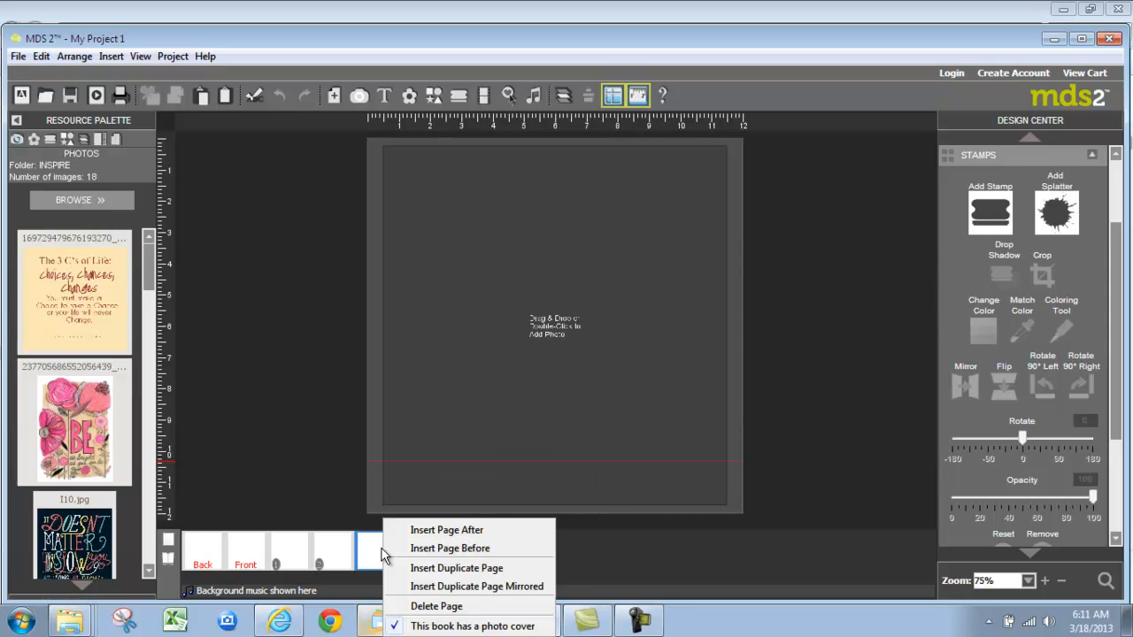
{"action": "left_click", "coordinate": [423, 607]}
{"action": "left_click", "coordinate": [527, 341]}
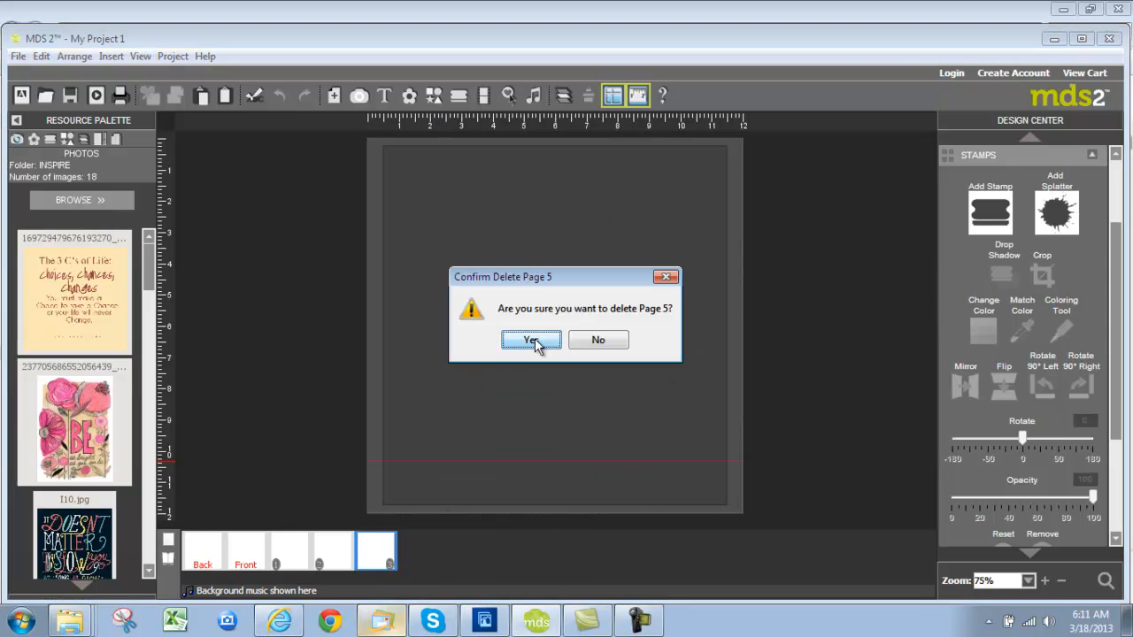
{"action": "right_click", "coordinate": [337, 550]}
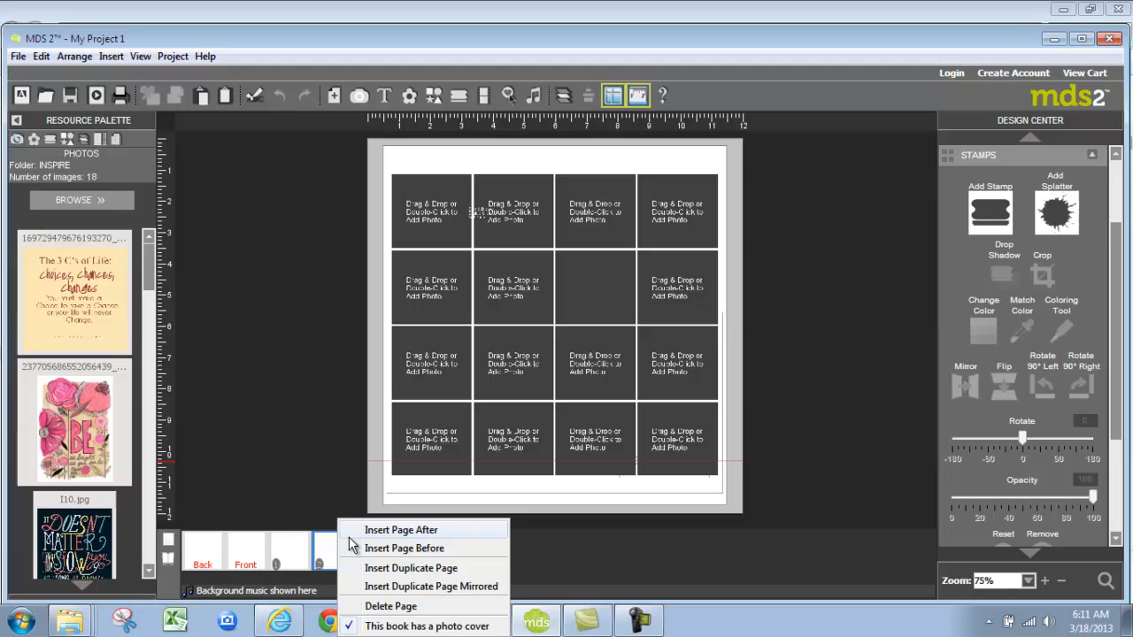
{"action": "left_click", "coordinate": [393, 607]}
{"action": "left_click", "coordinate": [529, 341]}
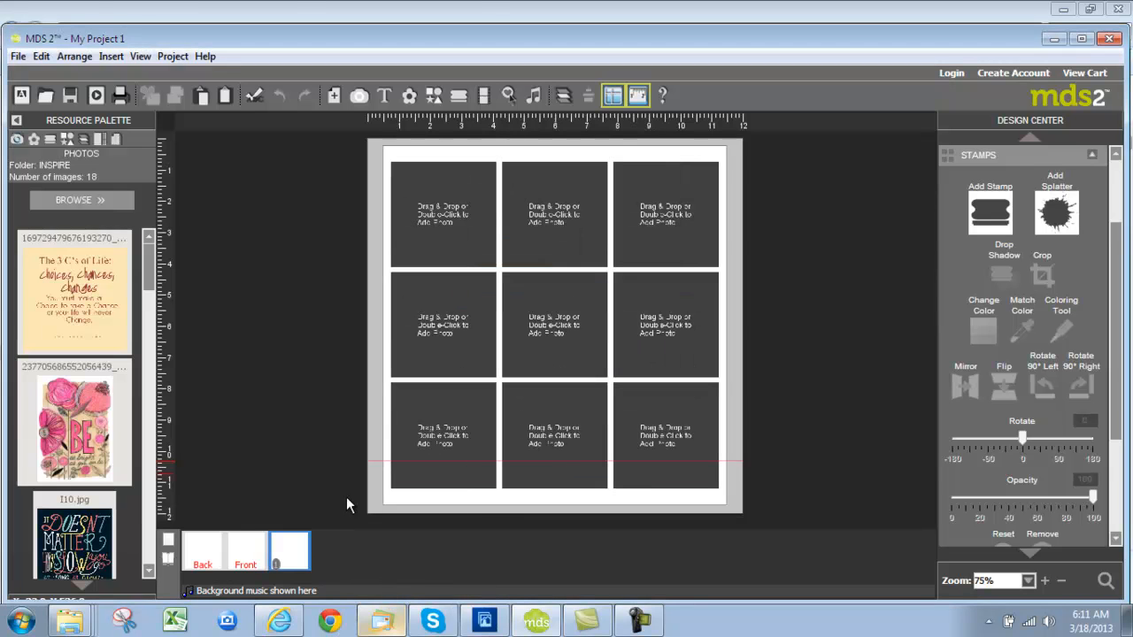
{"action": "right_click", "coordinate": [299, 568]}
{"action": "left_click", "coordinate": [348, 609]}
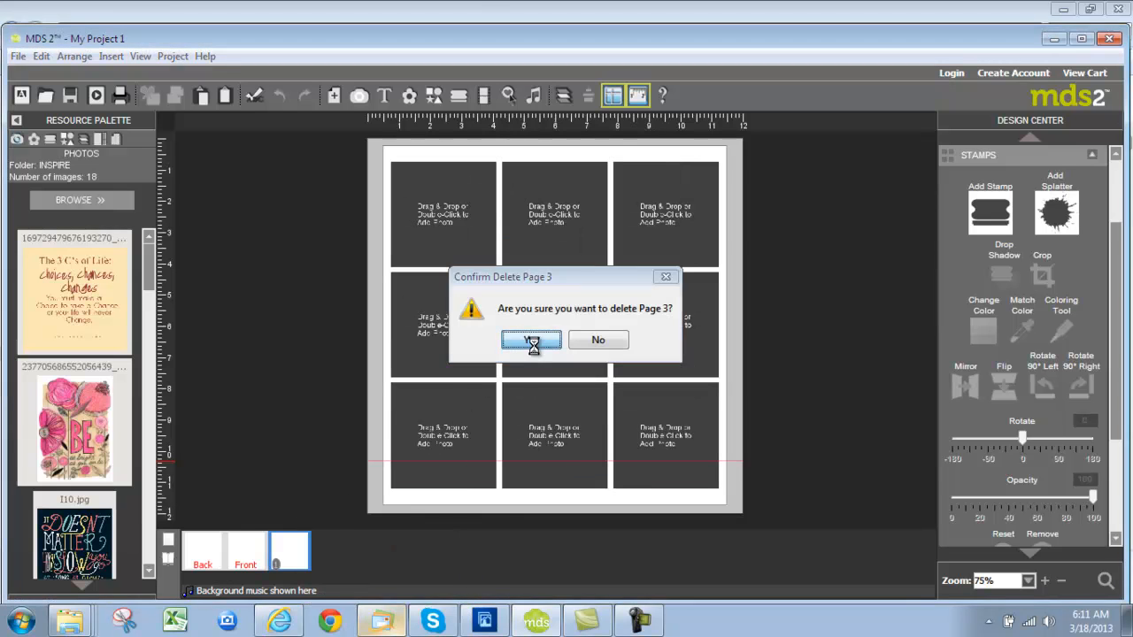
{"action": "left_click", "coordinate": [531, 341]}
- Delete the front cover page with the text box, large photo and row of four small photos
{"action": "right_click", "coordinate": [257, 543]}
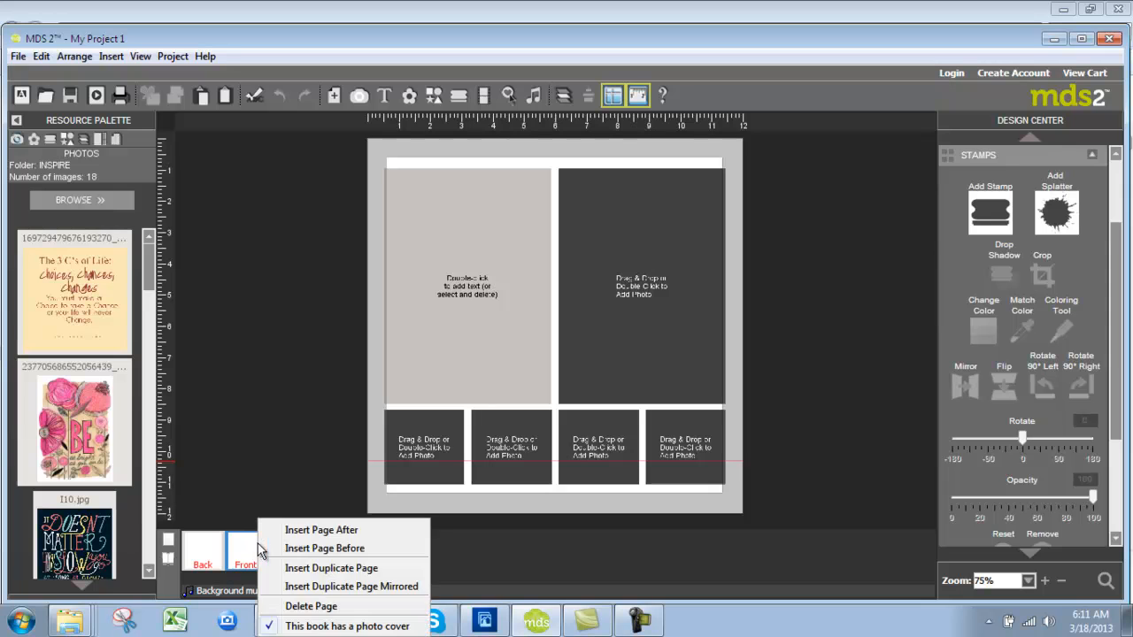
{"action": "left_click", "coordinate": [307, 605]}
{"action": "left_click", "coordinate": [525, 343]}
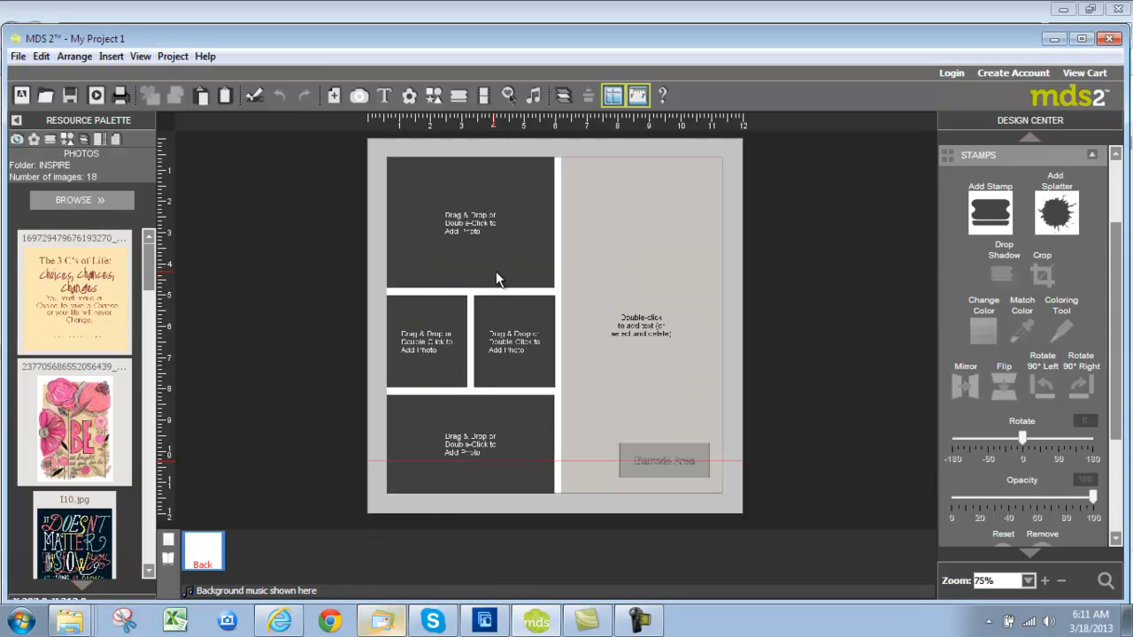
- Delete the tall text box beside the photos on the back page and turn off the page bleed area
{"action": "left_click", "coordinate": [652, 331]}
{"action": "right_click", "coordinate": [655, 333]}
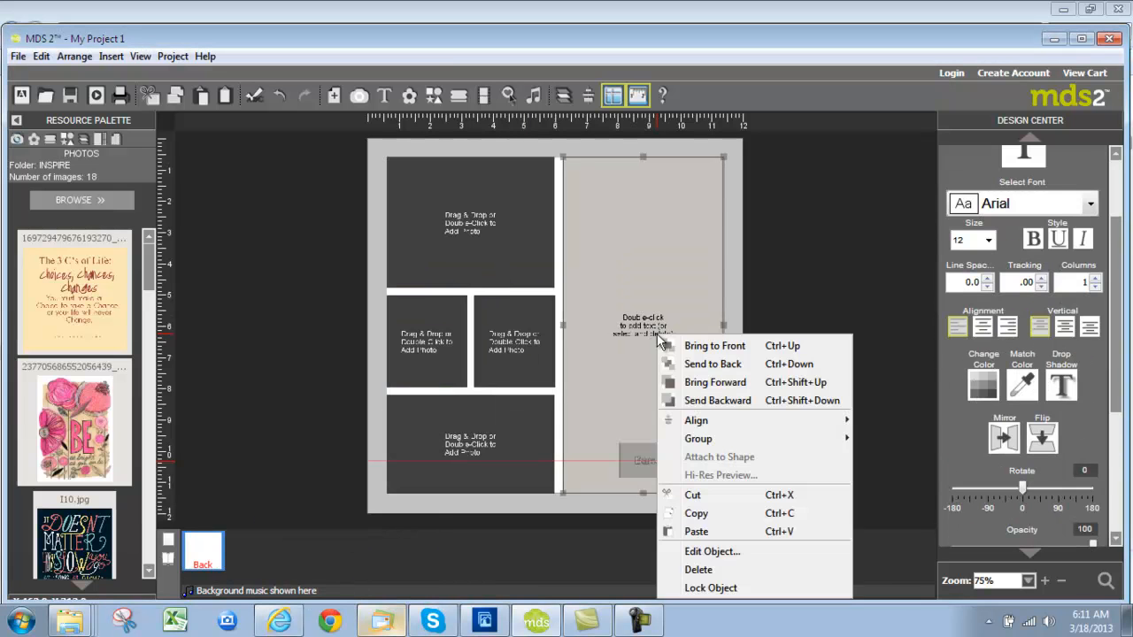
{"action": "left_click", "coordinate": [698, 570]}
{"action": "left_click", "coordinate": [111, 57]}
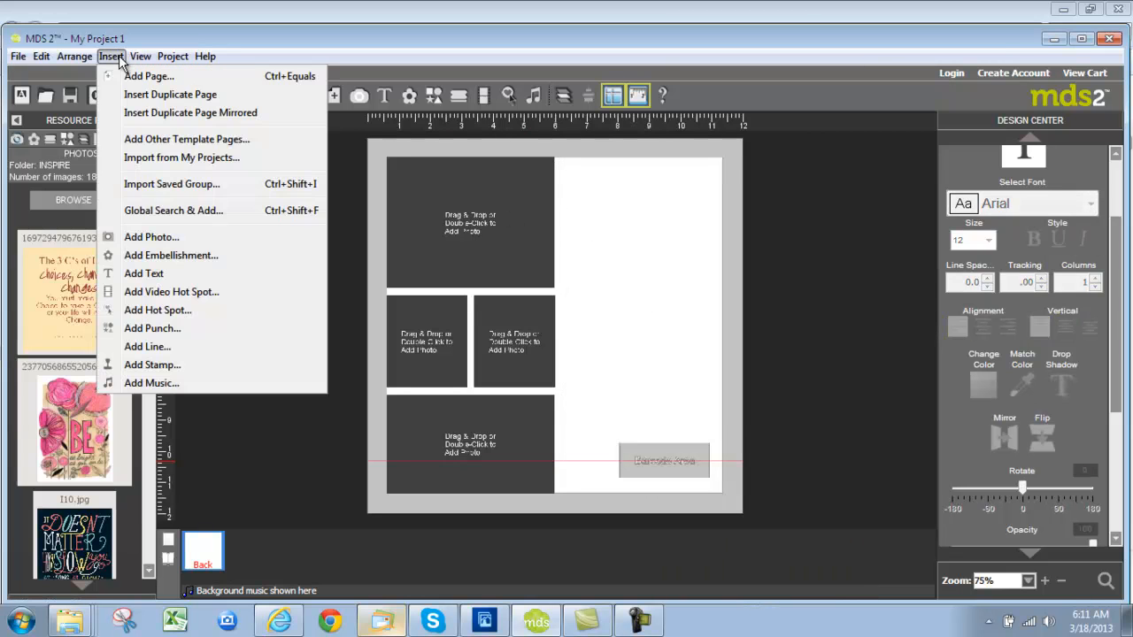
{"action": "mouse_move", "coordinate": [156, 58]}
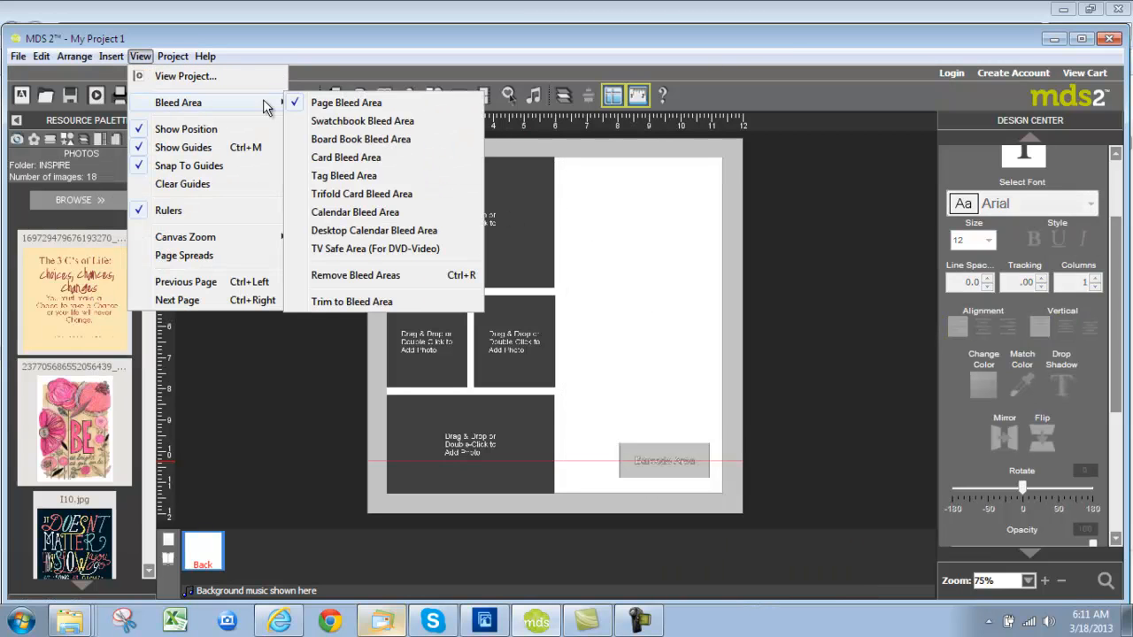
{"action": "left_click", "coordinate": [295, 105]}
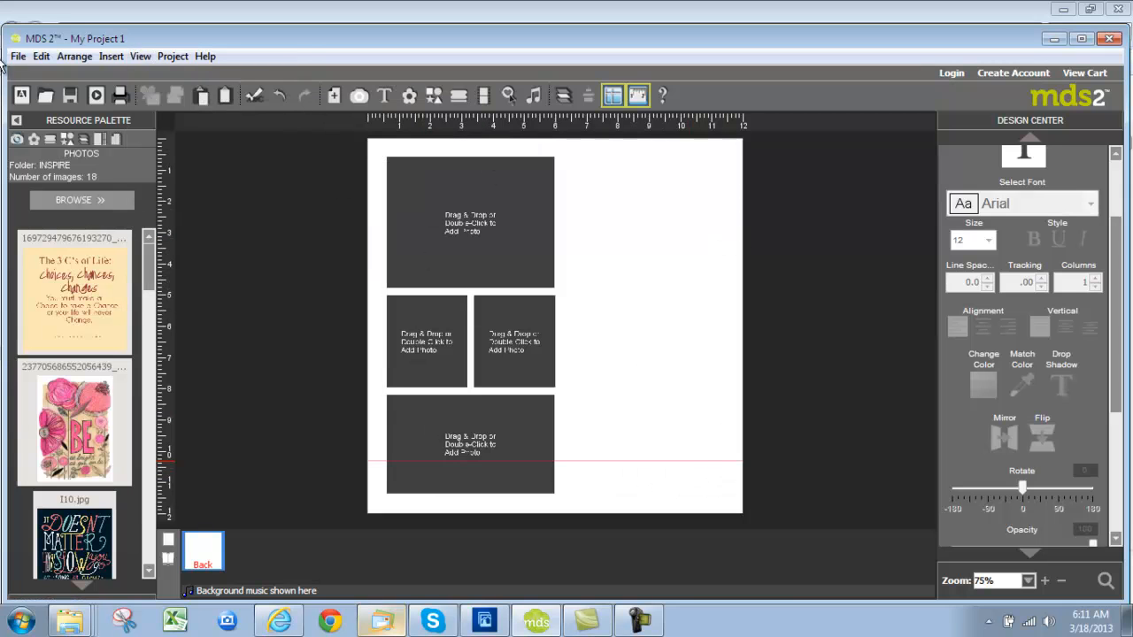
- Group all four photo boxes on the page and narrow the group to about 4.4 inches wide near the page's left edge
{"action": "left_click", "coordinate": [78, 56]}
{"action": "left_click", "coordinate": [99, 184]}
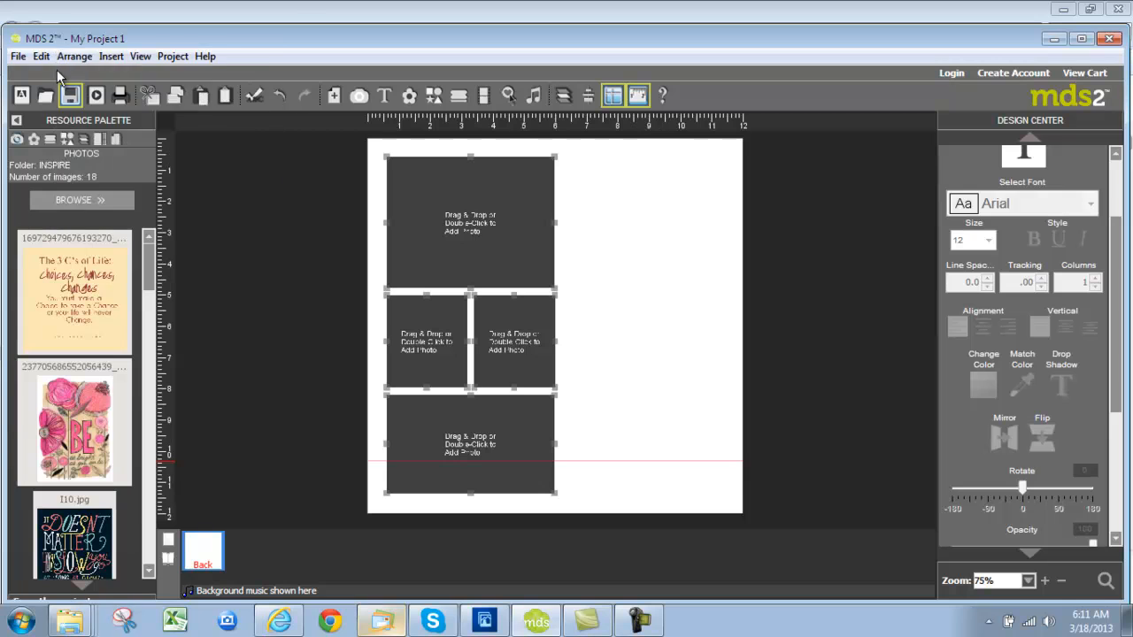
{"action": "left_click", "coordinate": [85, 59]}
{"action": "left_click", "coordinate": [100, 114]}
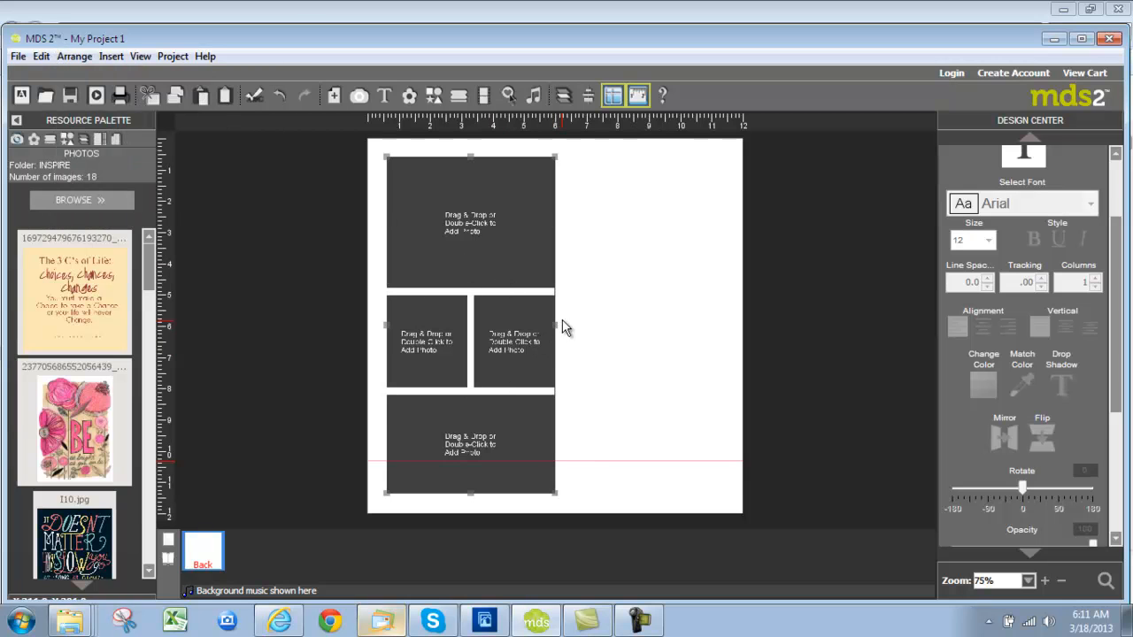
{"action": "left_click_drag", "start_coordinate": [556, 324], "coordinate": [484, 337]}
- Duplicate the photo box group and place the copy directly to the right of the original with a narrow gap
{"action": "right_click", "coordinate": [483, 336]}
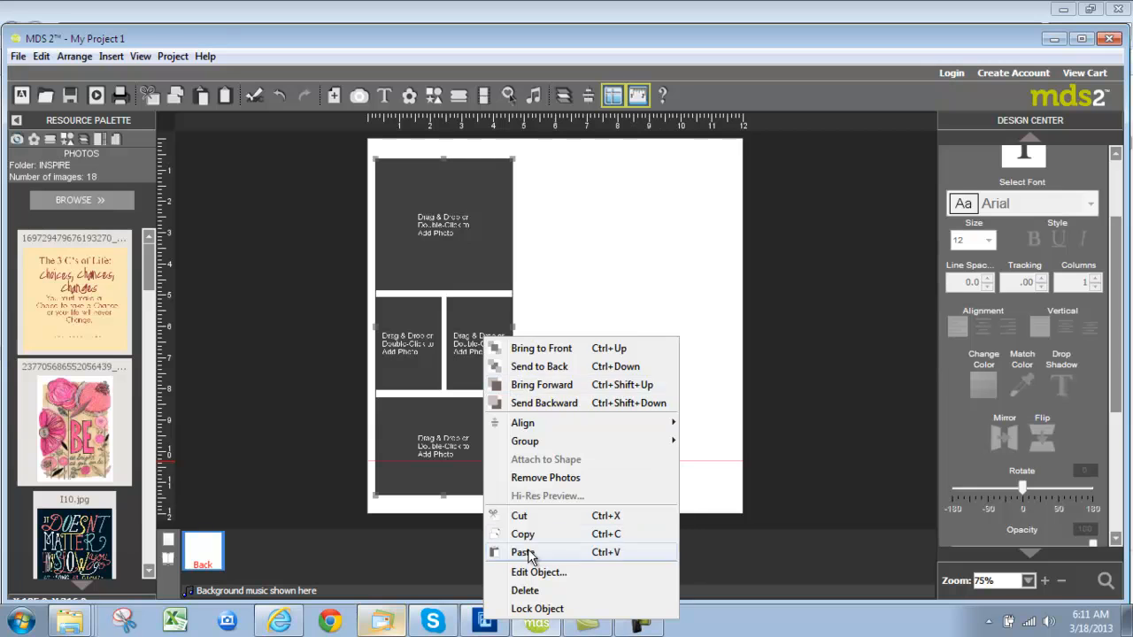
{"action": "left_click", "coordinate": [498, 534]}
{"action": "right_click", "coordinate": [604, 352]}
{"action": "left_click", "coordinate": [639, 358]}
{"action": "left_click_drag", "start_coordinate": [466, 351], "coordinate": [551, 330]}
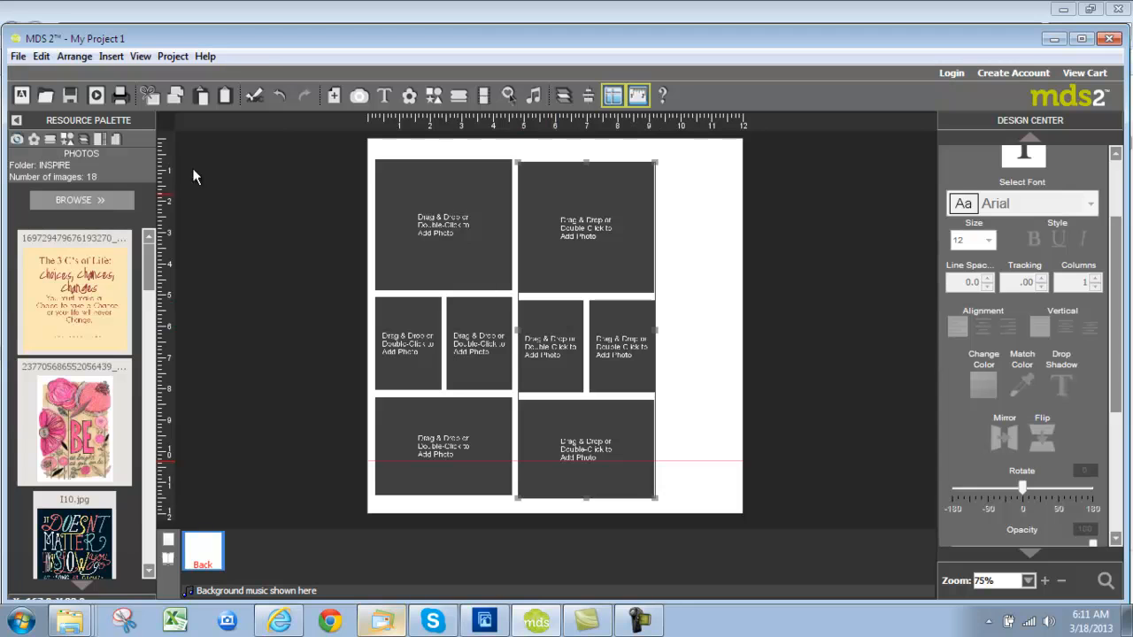
- Ungroup both sets of photo boxes so each box is separate
{"action": "left_click", "coordinate": [74, 56]}
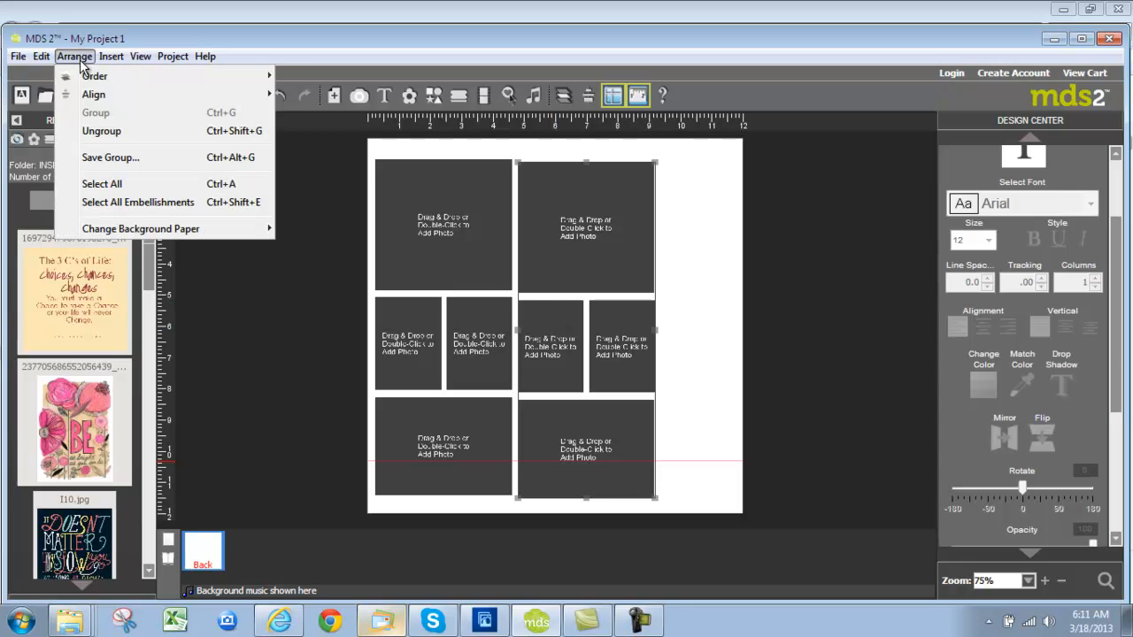
{"action": "left_click", "coordinate": [99, 129]}
{"action": "left_click", "coordinate": [412, 202]}
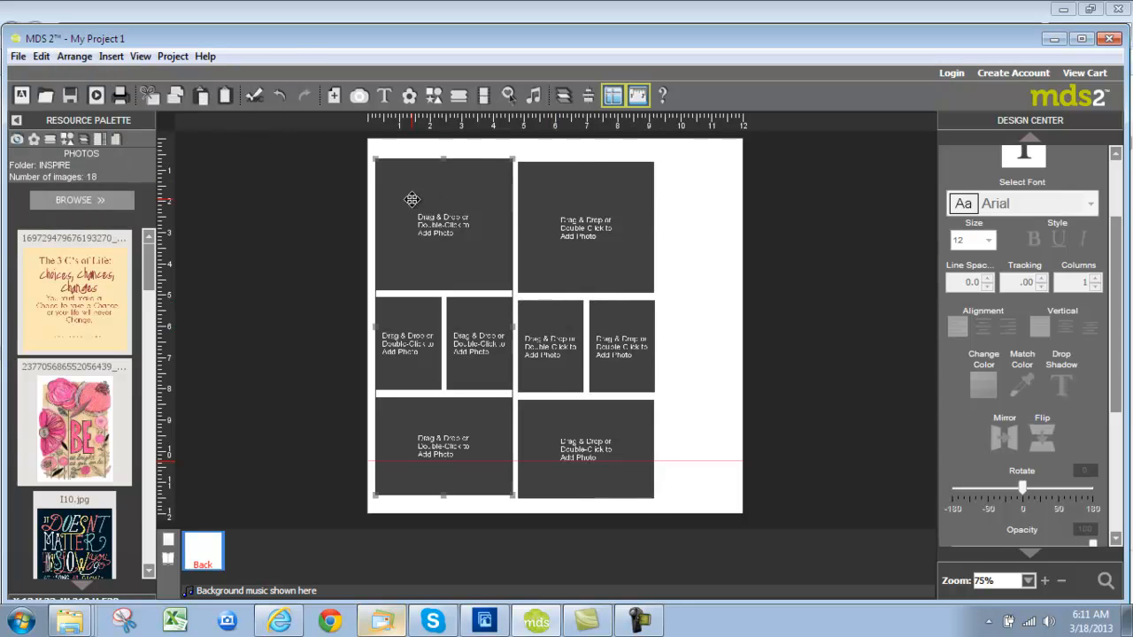
{"action": "left_click", "coordinate": [69, 57]}
{"action": "left_click", "coordinate": [95, 132]}
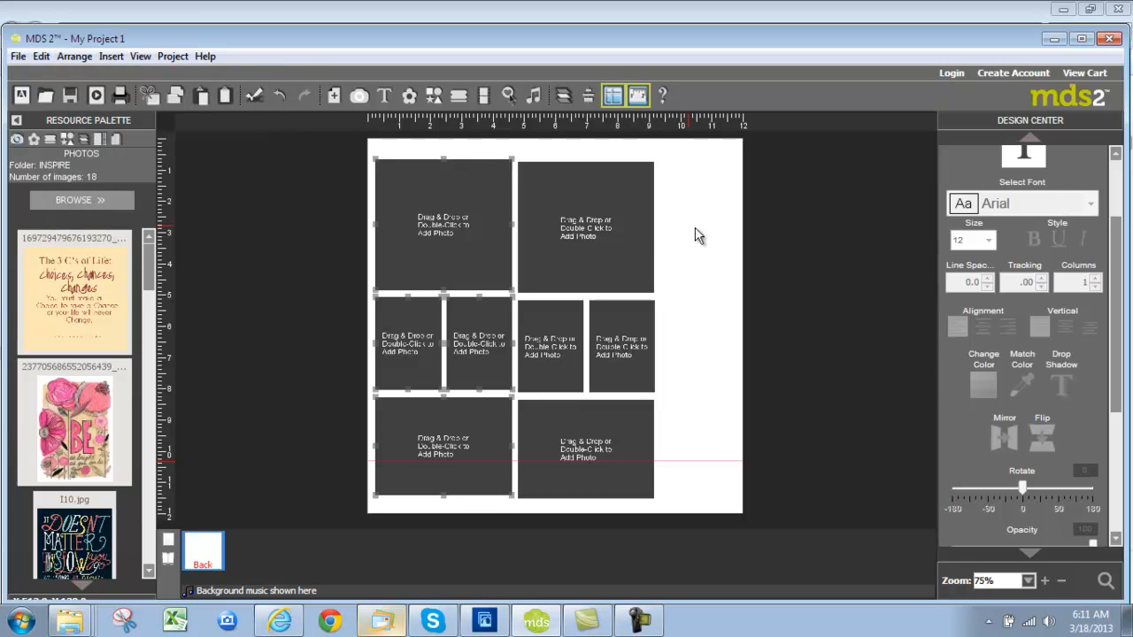
- Place the pink floral BE photo in the upper-left large box, accepting its small size and shifting the image within the frame
{"action": "left_click_drag", "start_coordinate": [76, 439], "coordinate": [447, 239]}
{"action": "left_click", "coordinate": [757, 364]}
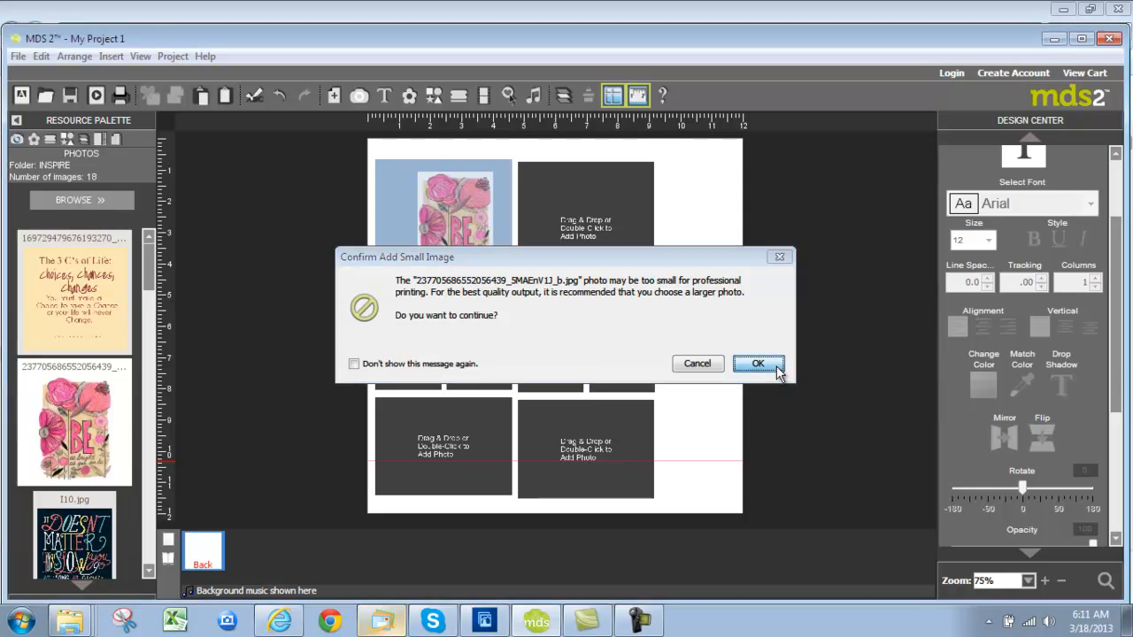
{"action": "left_click_drag", "start_coordinate": [575, 325], "coordinate": [583, 357]}
{"action": "left_click", "coordinate": [699, 478]}
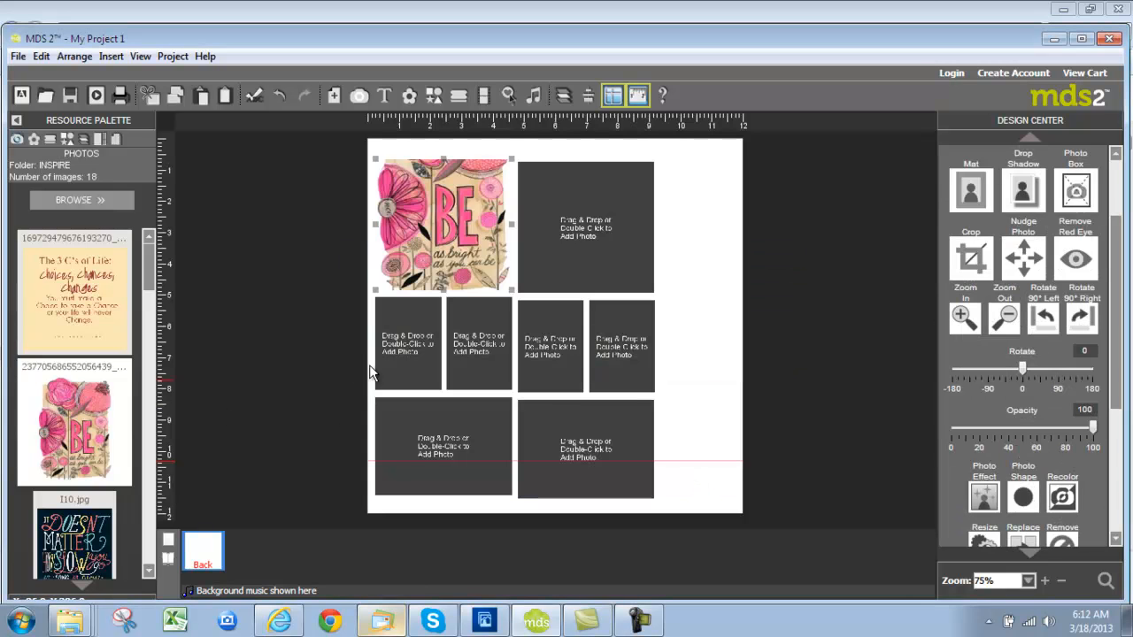
- Fill the third box of the middle row with I10.jpg and the second box with I12.gif
{"action": "scroll", "coordinate": [85, 483], "scroll_direction": "down", "scroll_amount": 1}
{"action": "left_click_drag", "start_coordinate": [78, 522], "coordinate": [552, 353]}
{"action": "left_click", "coordinate": [706, 455]}
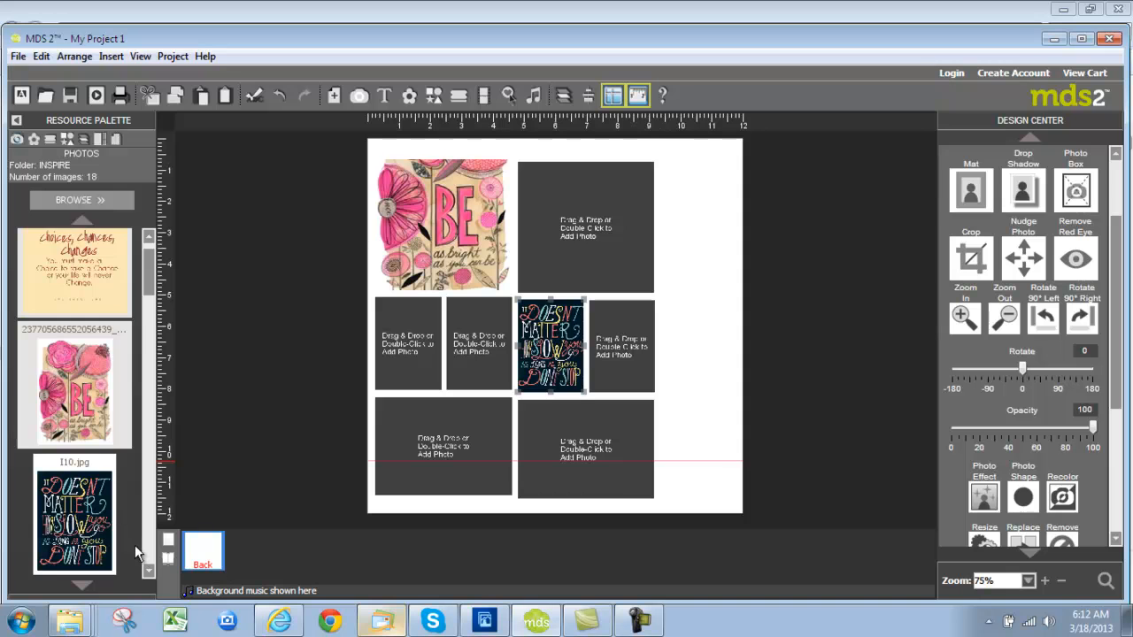
{"action": "scroll", "coordinate": [142, 566], "scroll_direction": "down", "scroll_amount": 2}
{"action": "left_click_drag", "start_coordinate": [80, 558], "coordinate": [485, 358]}
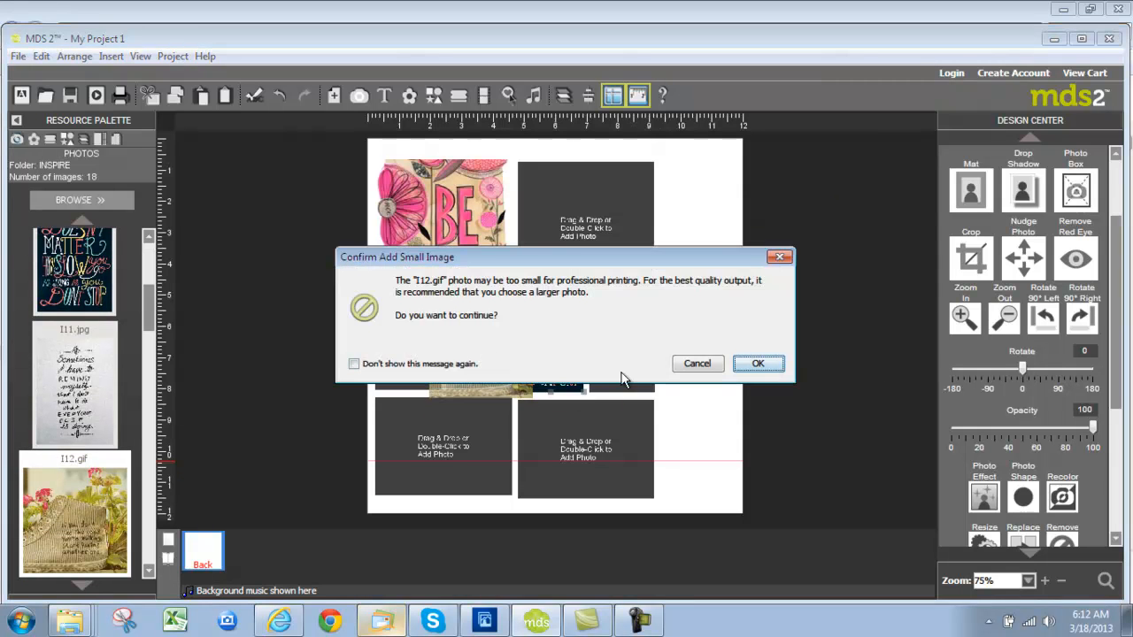
{"action": "left_click", "coordinate": [757, 364]}
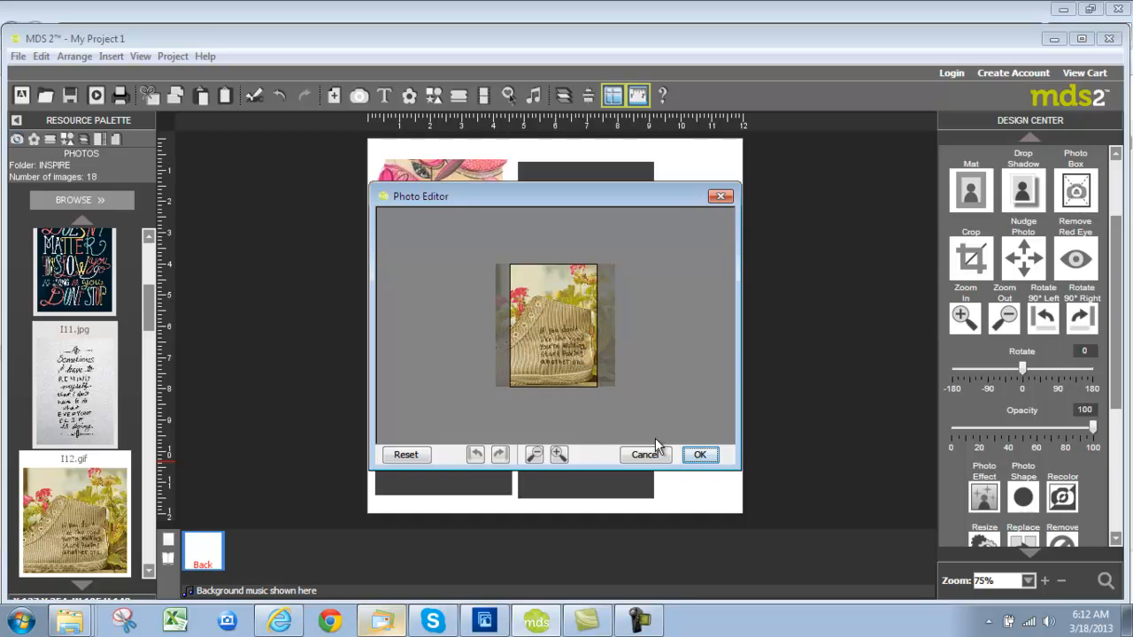
{"action": "left_click", "coordinate": [698, 455]}
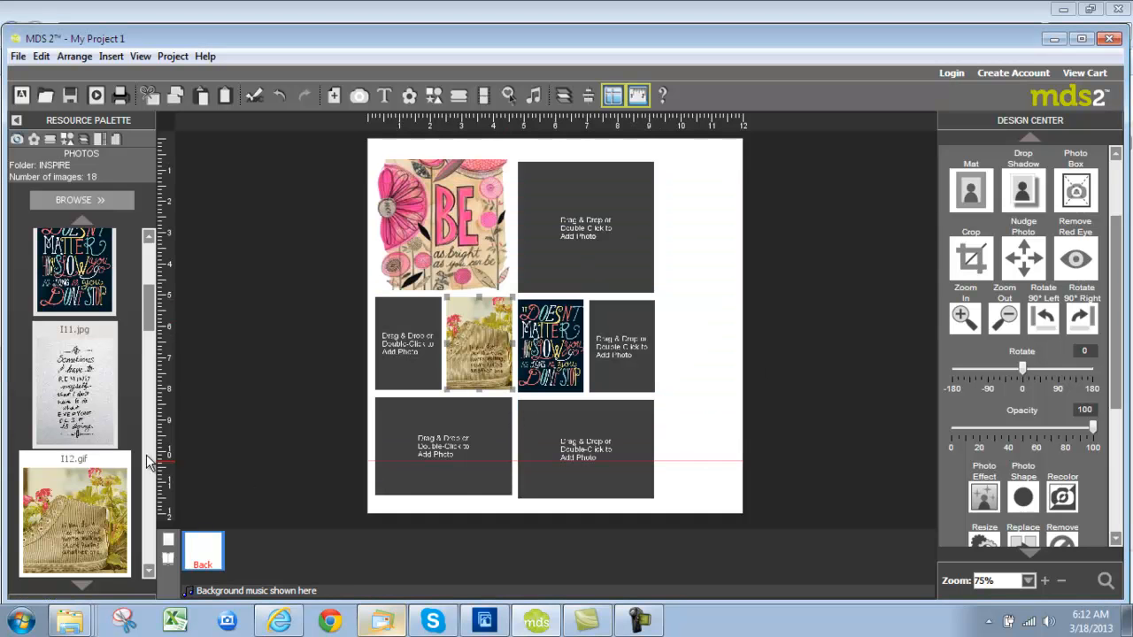
- Apply the Basic Black paper from the Card Stock category as the page background
{"action": "left_click", "coordinate": [106, 139]}
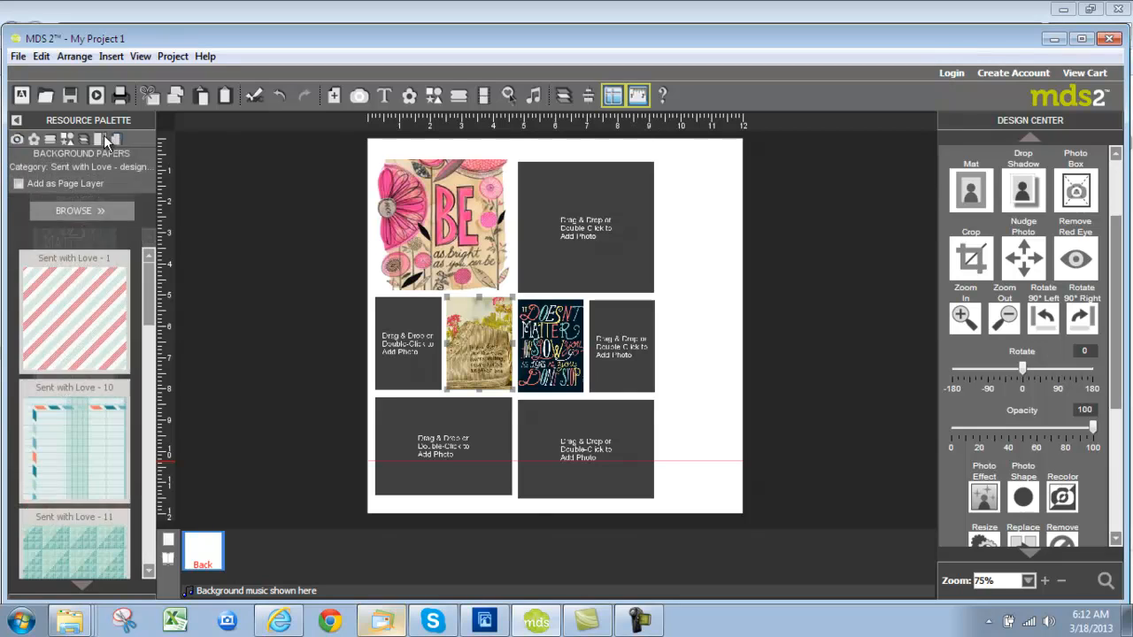
{"action": "left_click", "coordinate": [82, 205]}
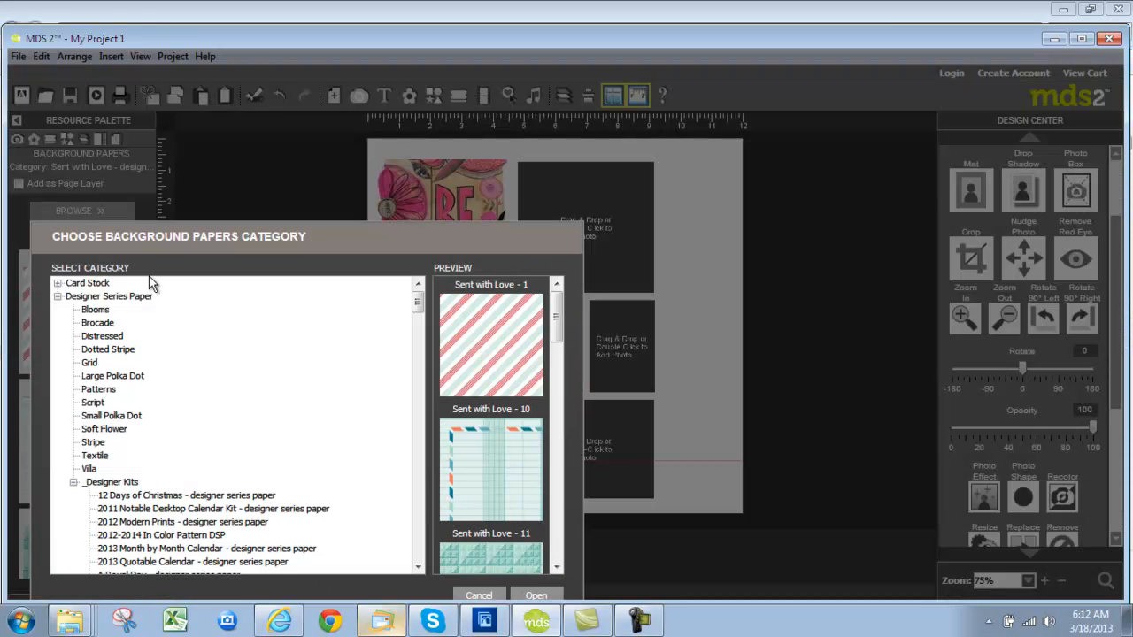
{"action": "left_click", "coordinate": [57, 283]}
{"action": "left_click", "coordinate": [108, 298]}
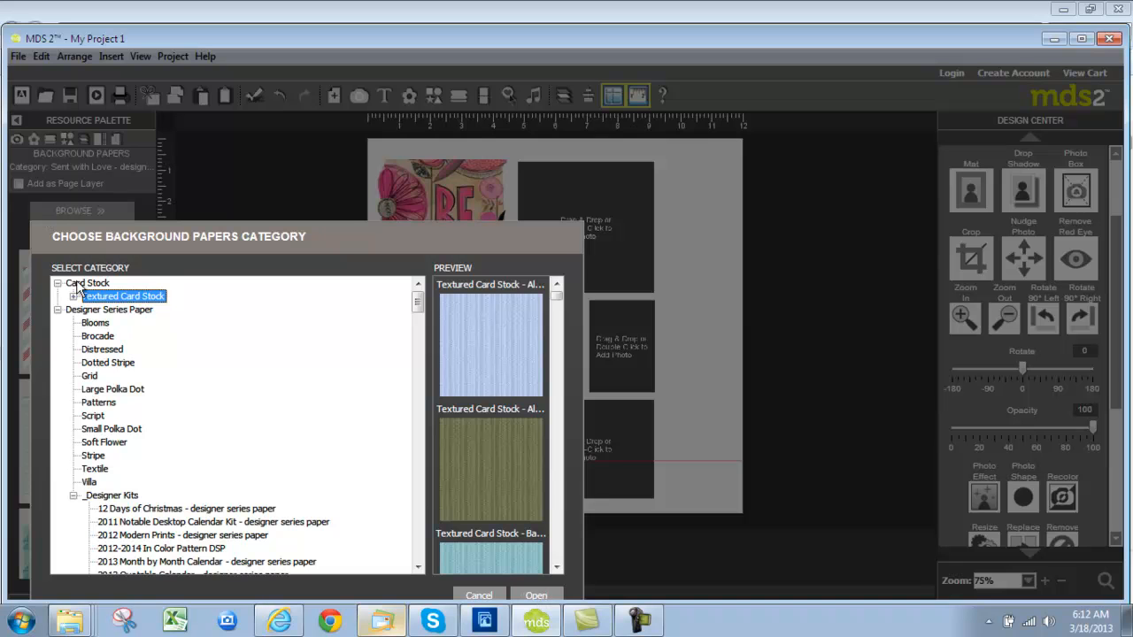
{"action": "left_click", "coordinate": [78, 283]}
{"action": "left_click", "coordinate": [536, 594]}
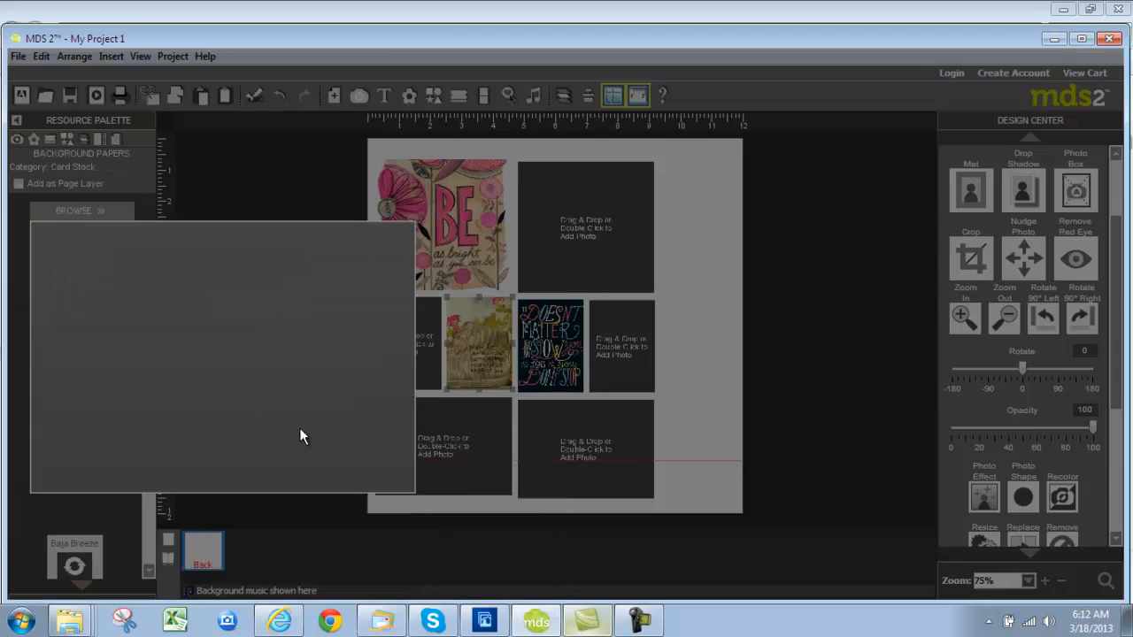
{"action": "scroll", "coordinate": [107, 377], "scroll_direction": "down", "scroll_amount": 5}
{"action": "left_click_drag", "start_coordinate": [624, 364], "coordinate": [696, 371]}
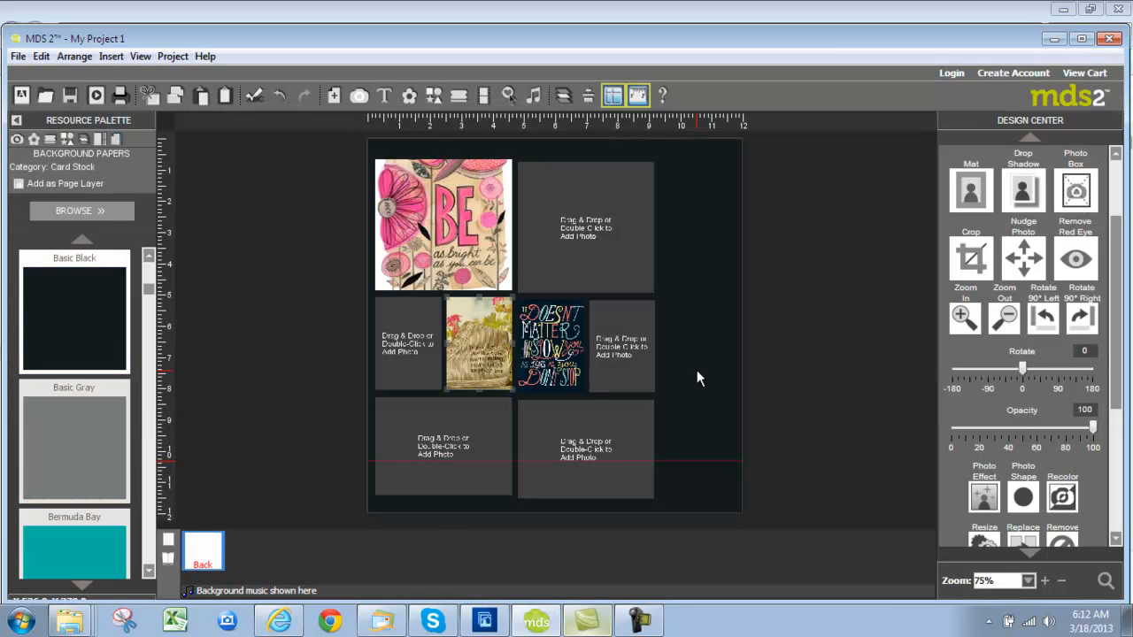
- Search all content for "banner" and insert the Bookstagram - banner stamp on the page
{"action": "left_click", "coordinate": [67, 140]}
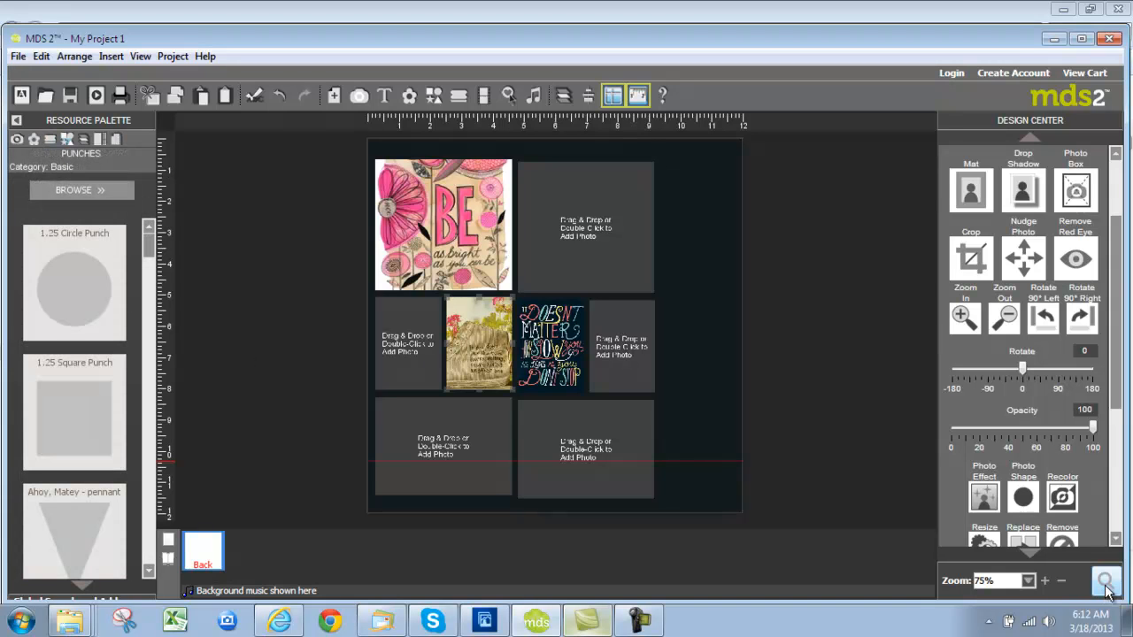
{"action": "left_click", "coordinate": [1105, 582]}
{"action": "type", "text": "ba"}
{"action": "key", "text": "Return"}
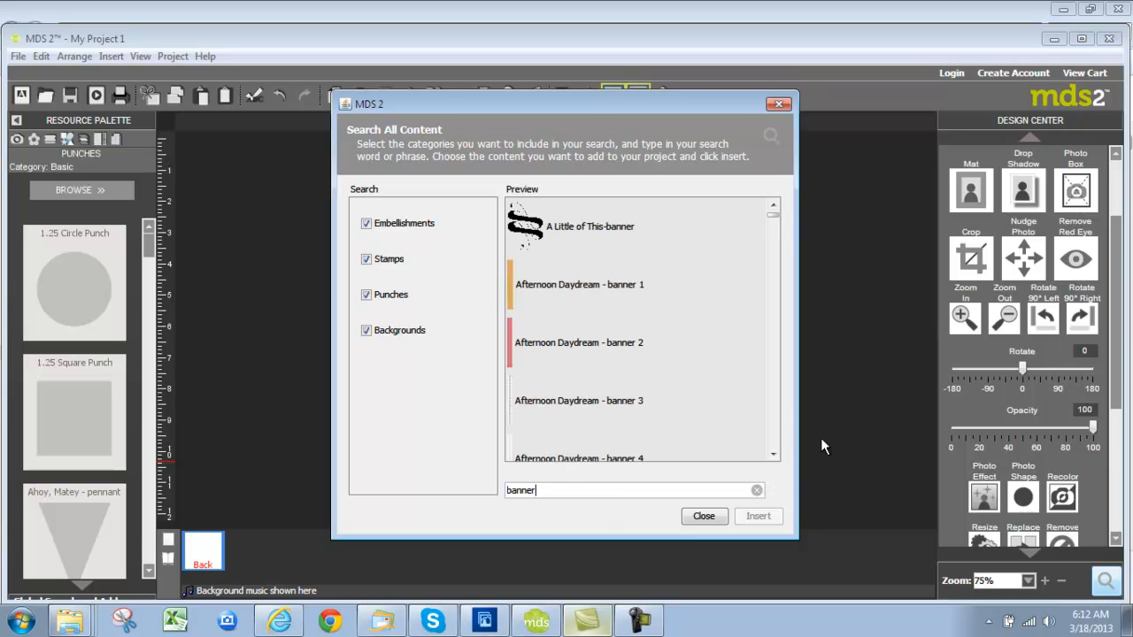
{"action": "scroll", "coordinate": [772, 393], "scroll_direction": "down", "scroll_amount": 10}
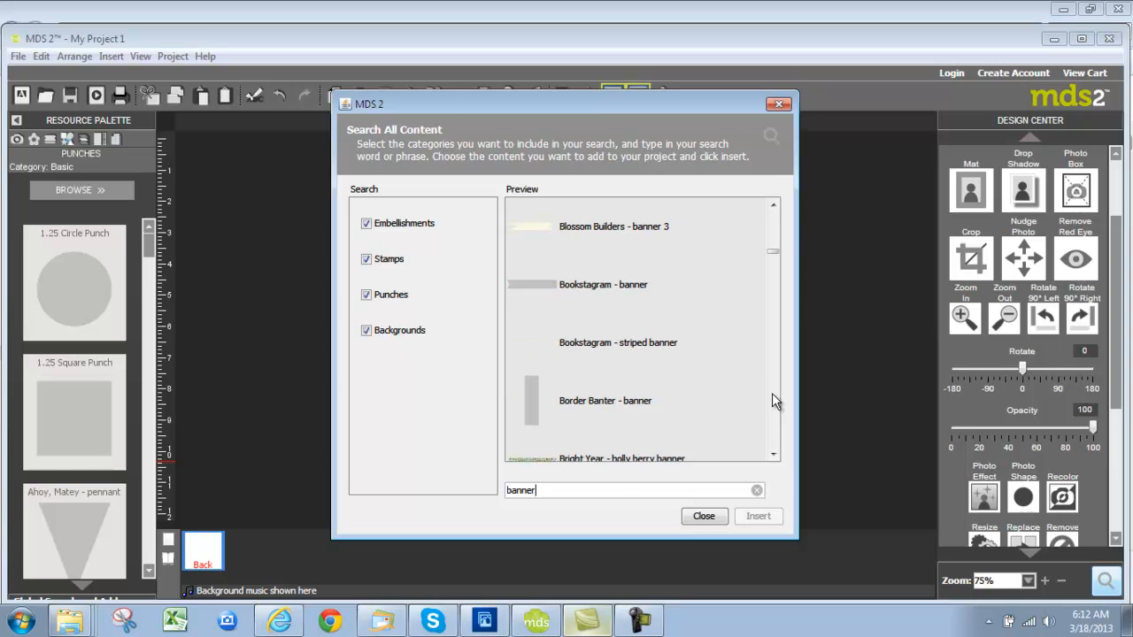
{"action": "left_click", "coordinate": [586, 285]}
{"action": "left_click", "coordinate": [763, 523]}
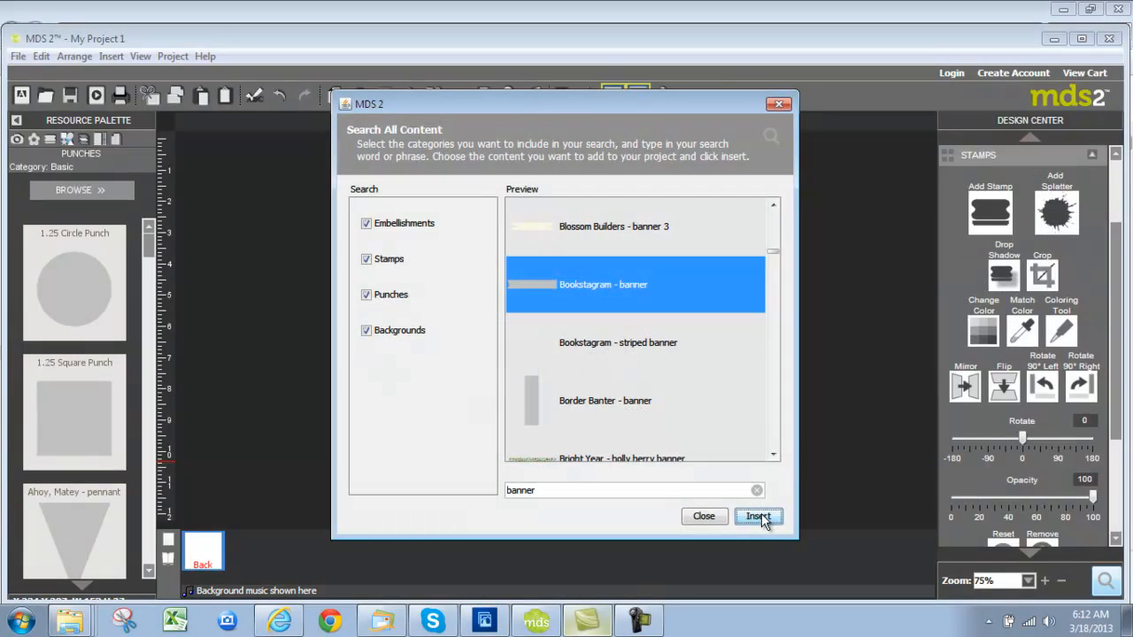
{"action": "left_click", "coordinate": [704, 517]}
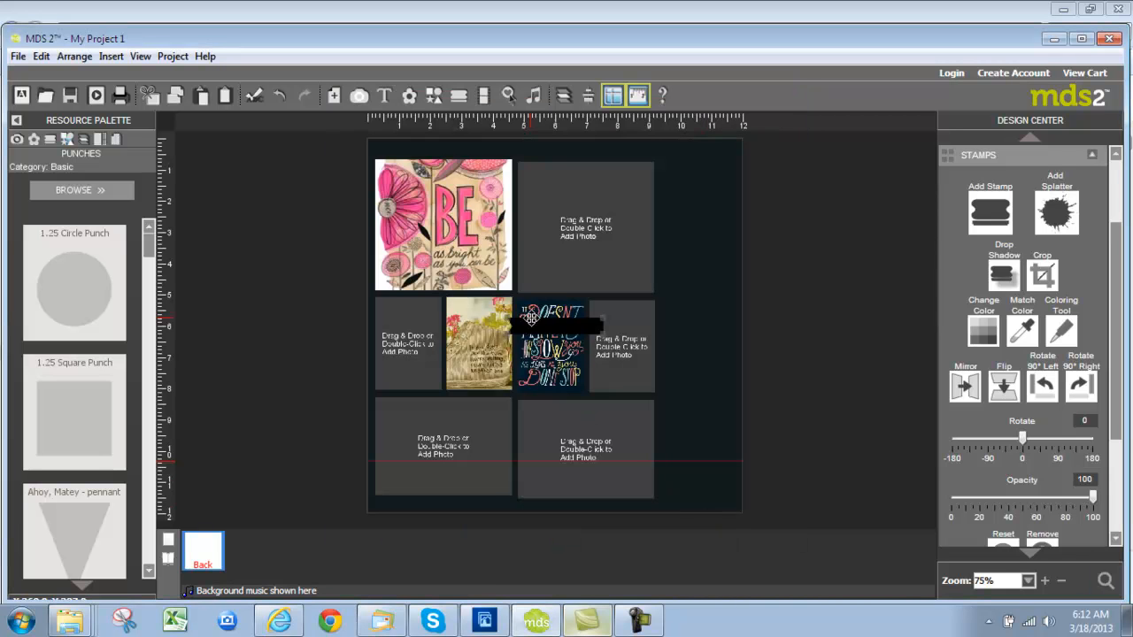
- Stand the banner upright with a -90 degree rotation at the page's upper edge, right of the photos, and enlarge it to about 3.9 inches long
{"action": "left_click_drag", "start_coordinate": [547, 319], "coordinate": [680, 175]}
{"action": "left_click", "coordinate": [1042, 386]}
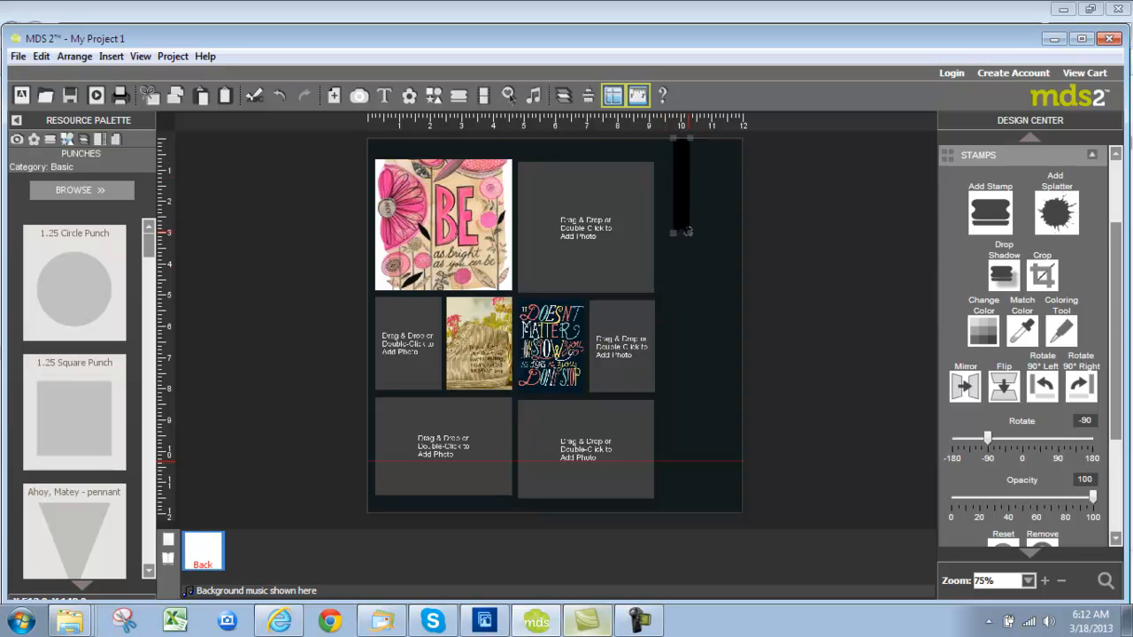
{"action": "left_click_drag", "start_coordinate": [688, 235], "coordinate": [709, 254]}
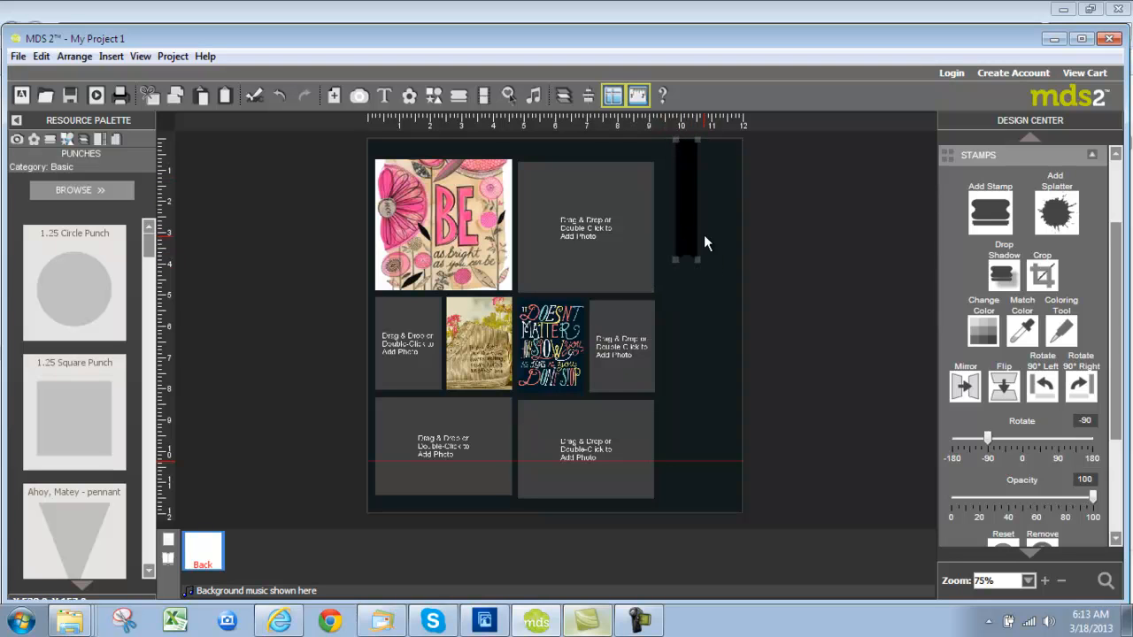
- Duplicate the upright banner and place the copy directly to its right, hanging slightly higher than the original
{"action": "right_click", "coordinate": [695, 225]}
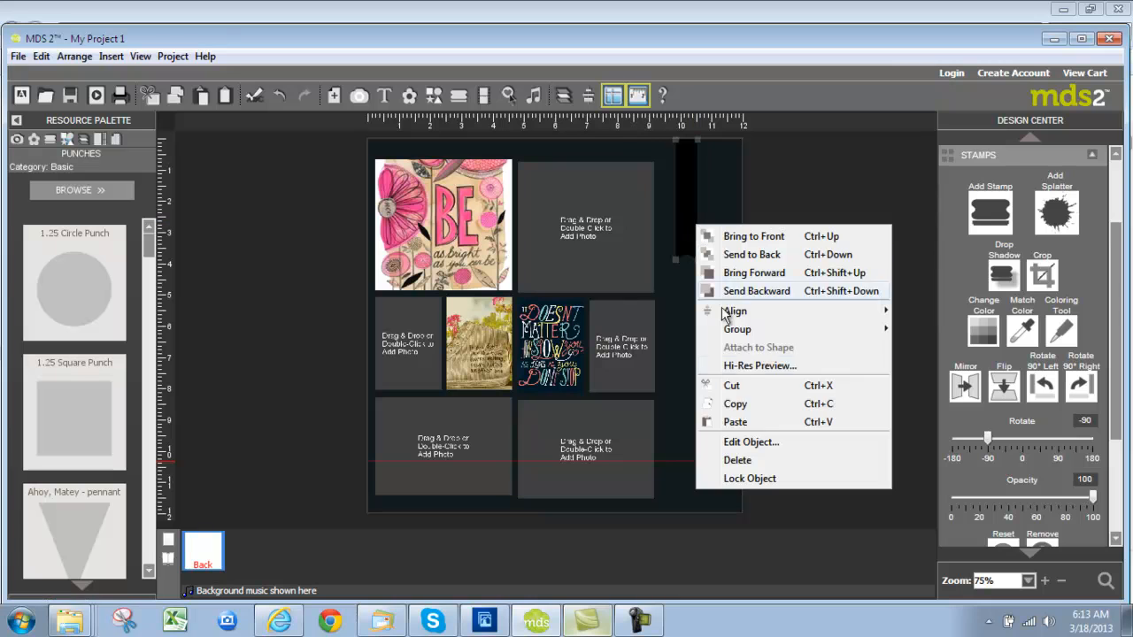
{"action": "left_click", "coordinate": [731, 406]}
{"action": "right_click", "coordinate": [728, 407]}
{"action": "left_click", "coordinate": [748, 413]}
{"action": "left_click_drag", "start_coordinate": [681, 234], "coordinate": [702, 208]}
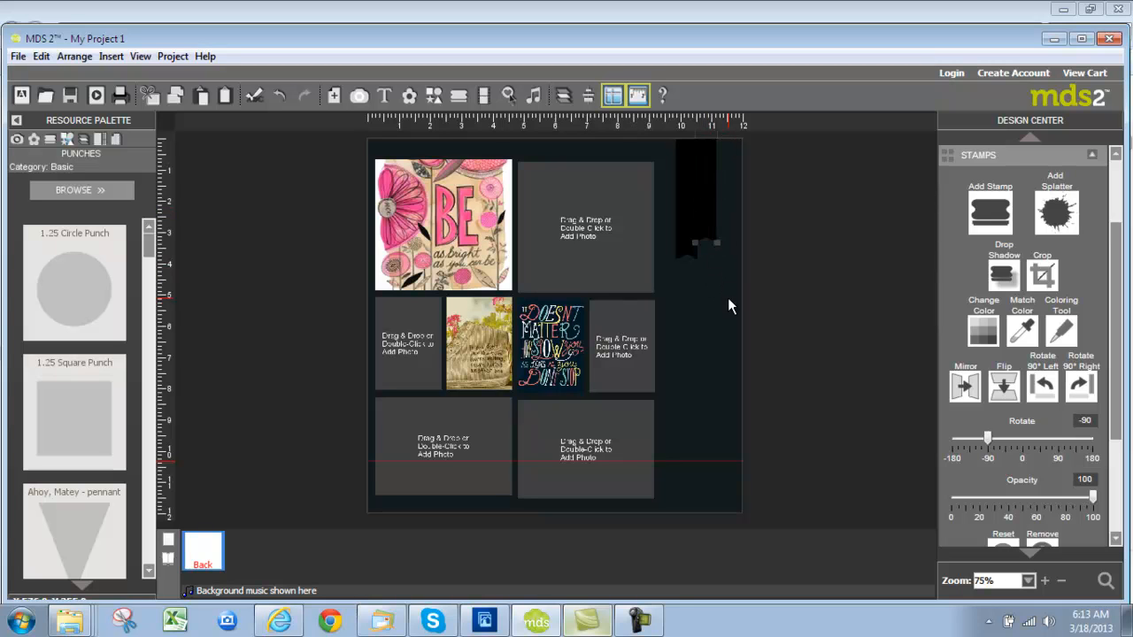
- Load the Festive Blooms category of flower embellishments into the resource palette
{"action": "left_click", "coordinate": [34, 142]}
{"action": "left_click", "coordinate": [67, 190]}
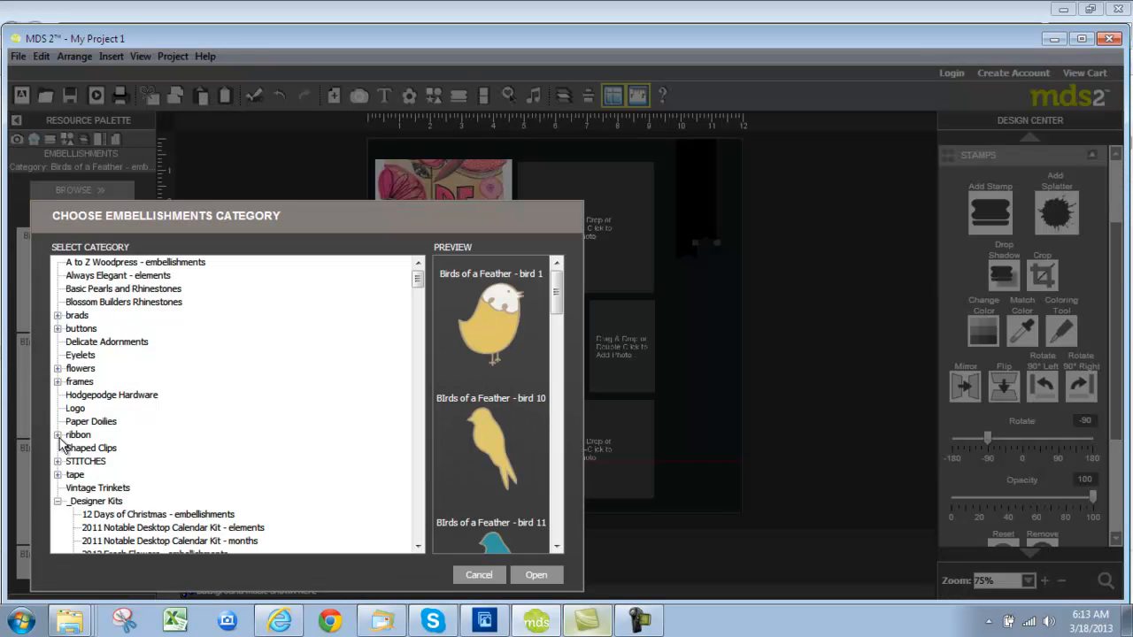
{"action": "left_click", "coordinate": [59, 369]}
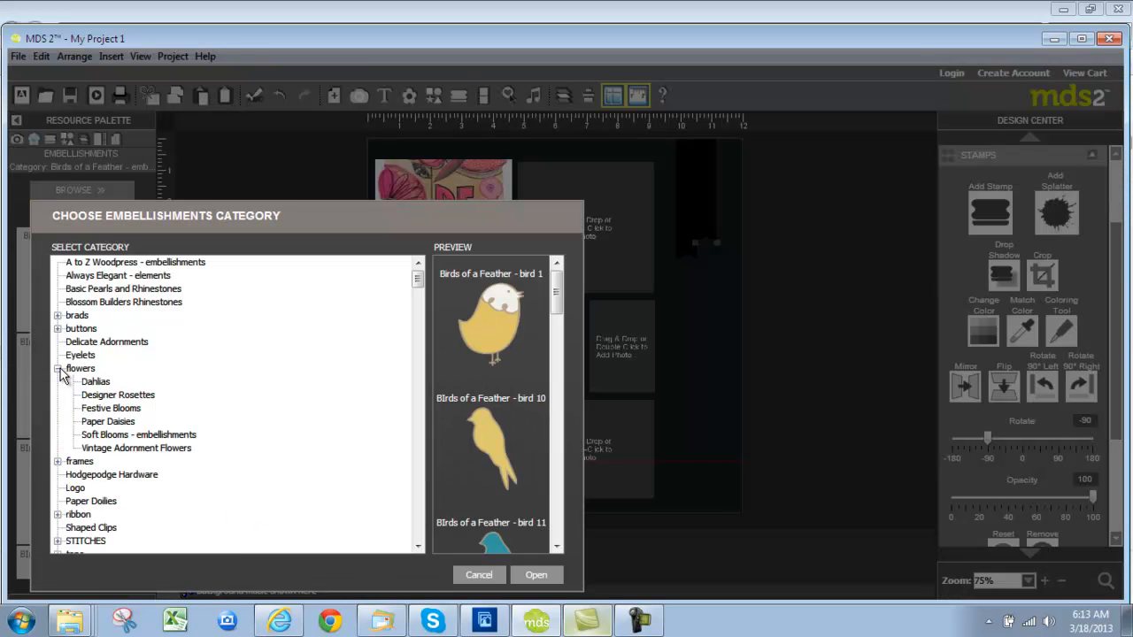
{"action": "left_click", "coordinate": [131, 411]}
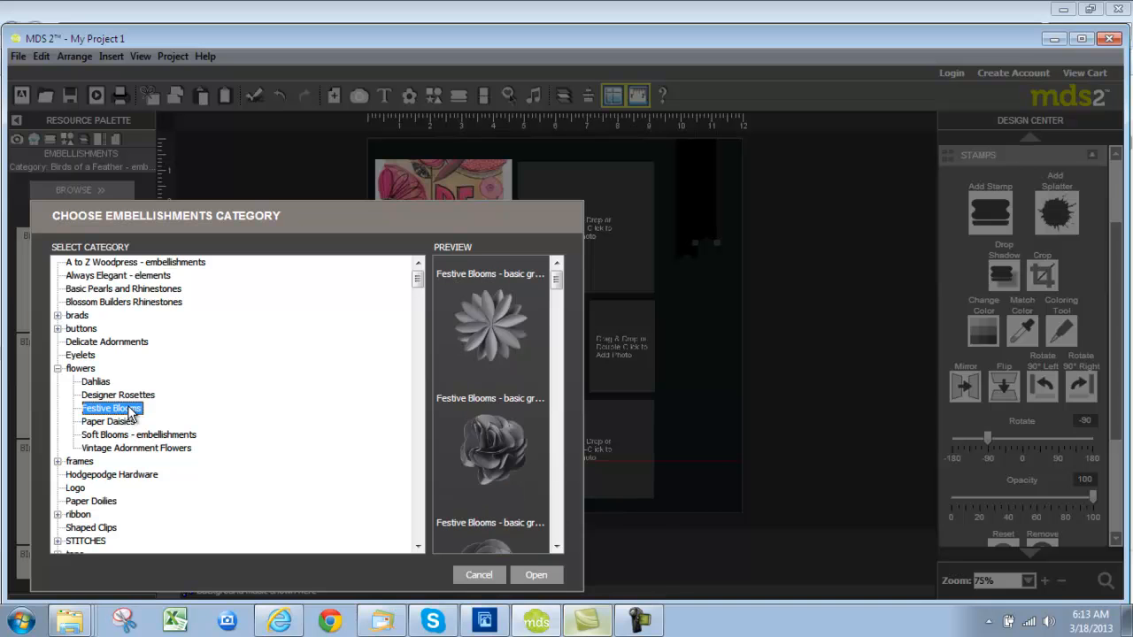
{"action": "left_click", "coordinate": [537, 576]}
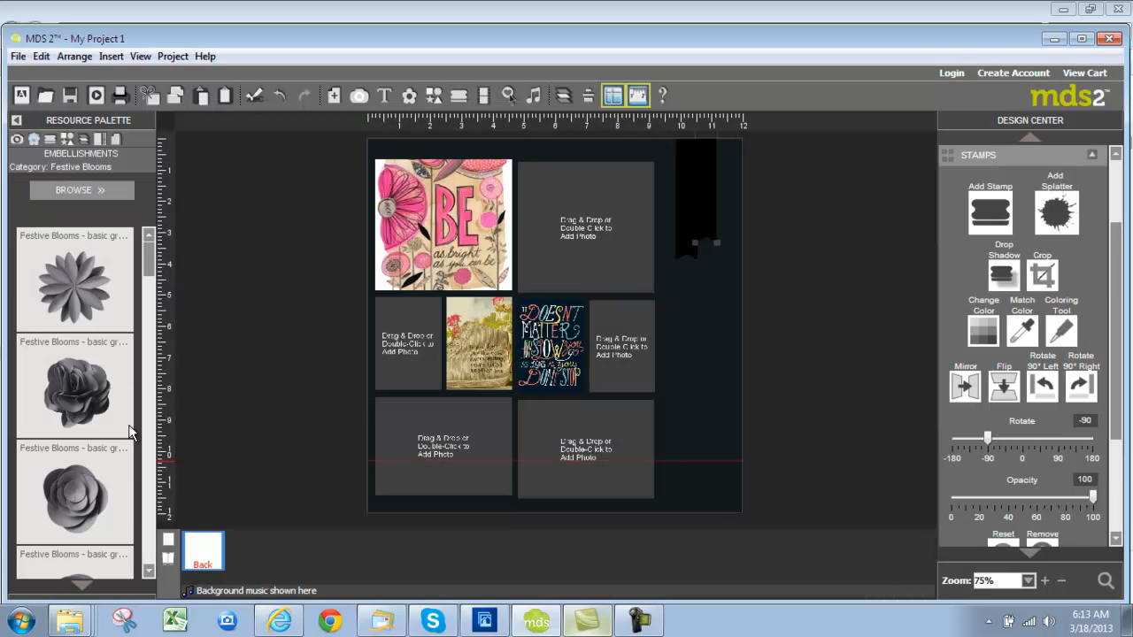
- Place the green gumball Festive Blooms flower with pointed petals where the lower left photo boxes meet and shrink it to about 2 inches wide
{"action": "scroll", "coordinate": [143, 447], "scroll_direction": "down", "scroll_amount": 10}
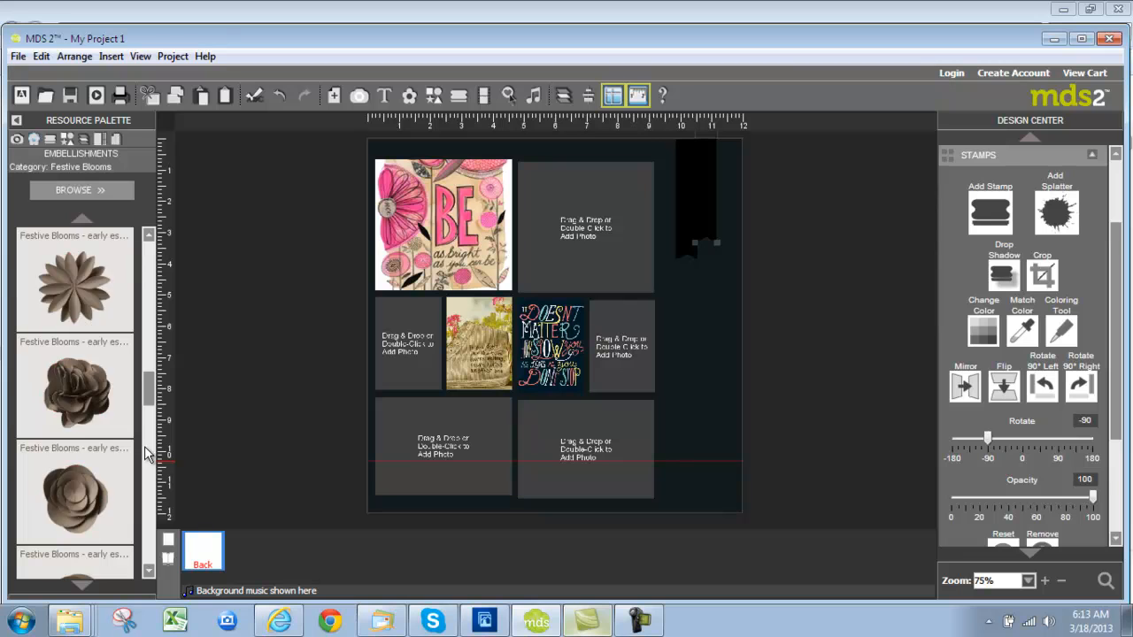
{"action": "left_click_drag", "start_coordinate": [91, 266], "coordinate": [443, 397]}
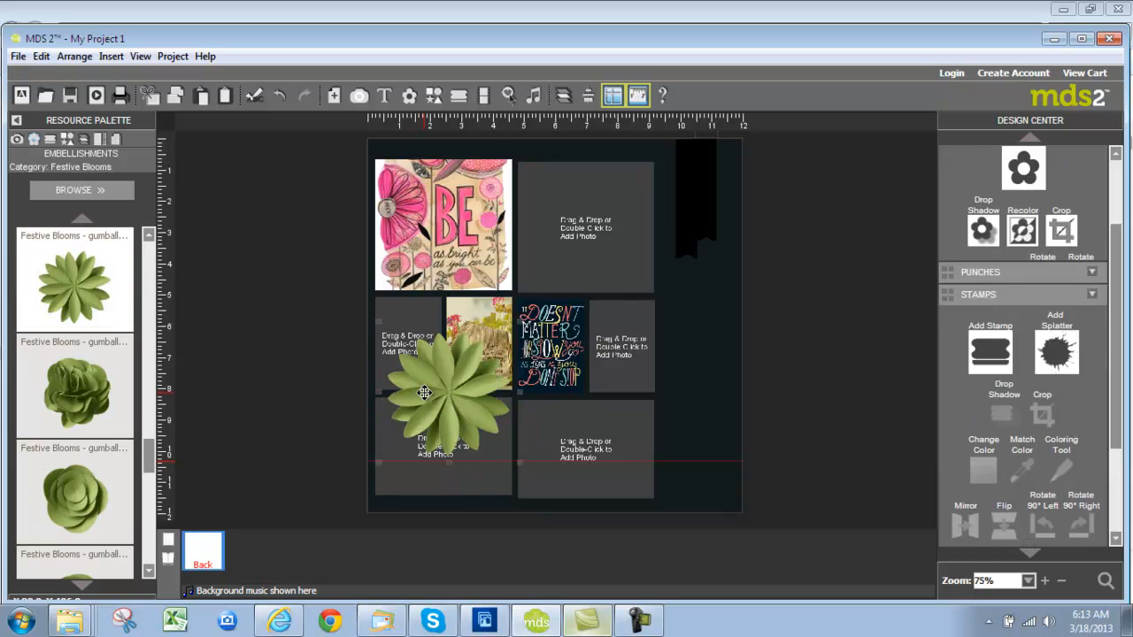
{"action": "left_click_drag", "start_coordinate": [512, 456], "coordinate": [471, 420]}
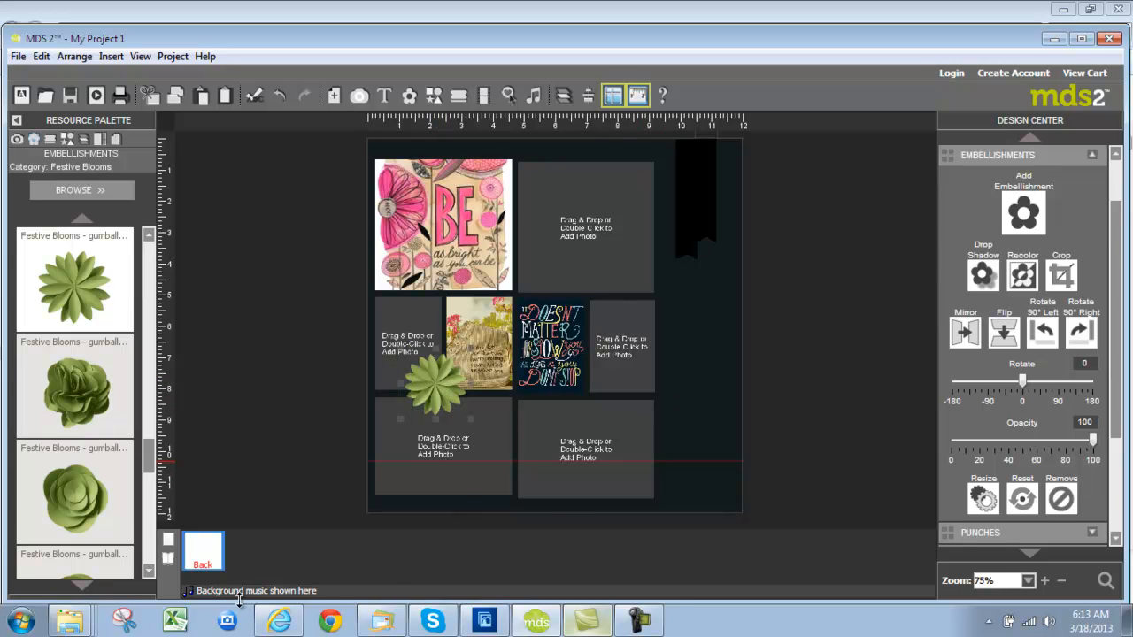
- Open the "inspire me" project, discarding the changes to My Project 1
{"action": "left_click", "coordinate": [18, 56]}
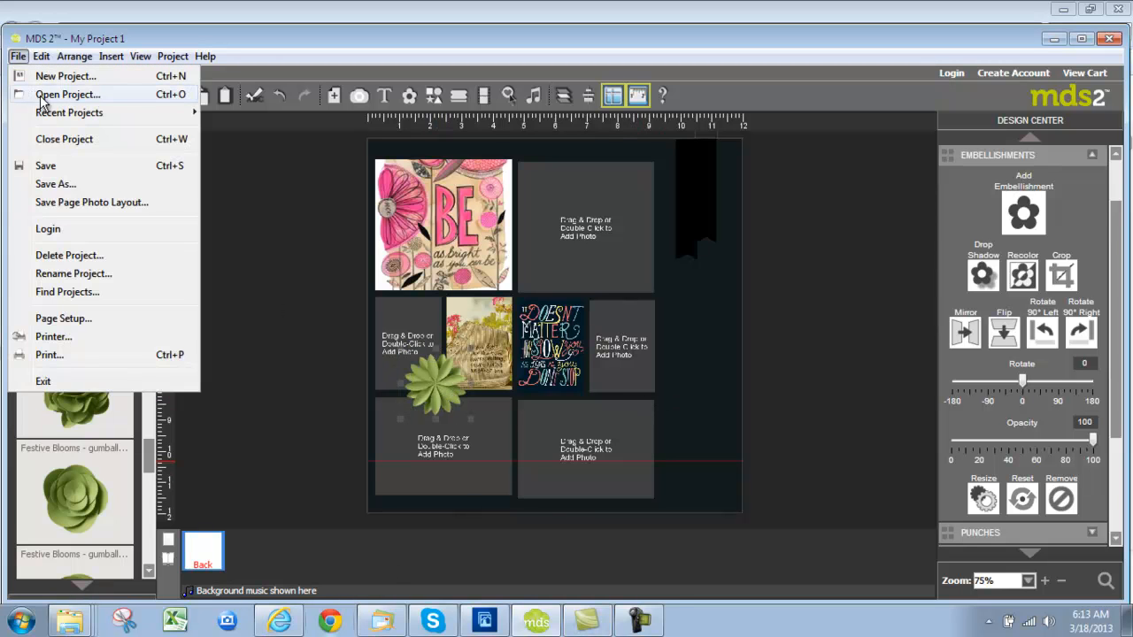
{"action": "left_click", "coordinate": [67, 94]}
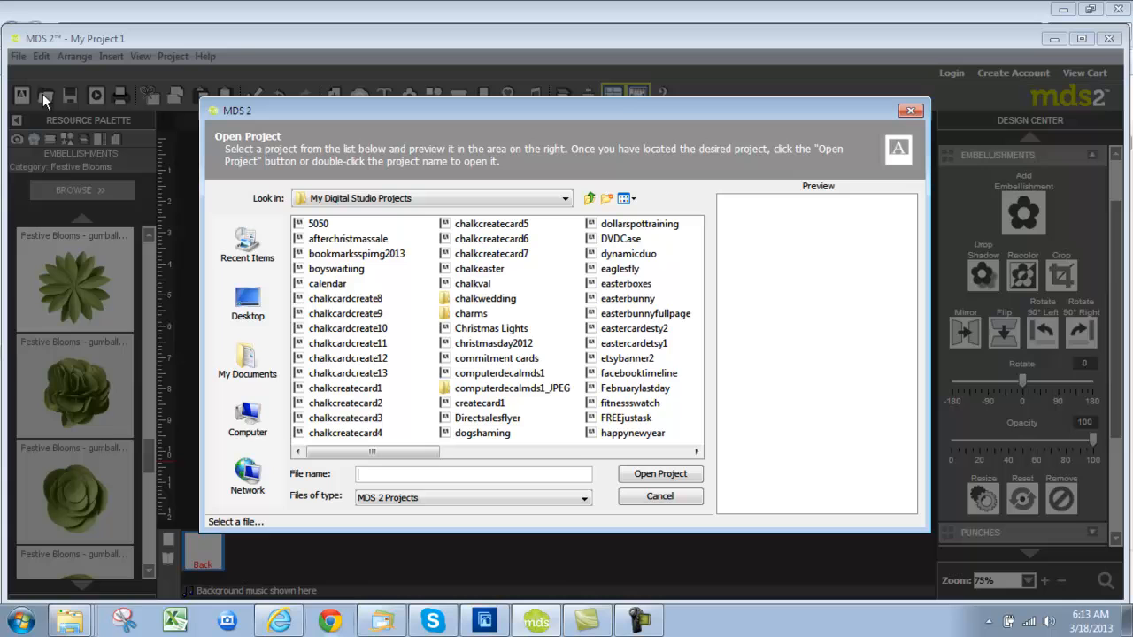
{"action": "left_click", "coordinate": [626, 449]}
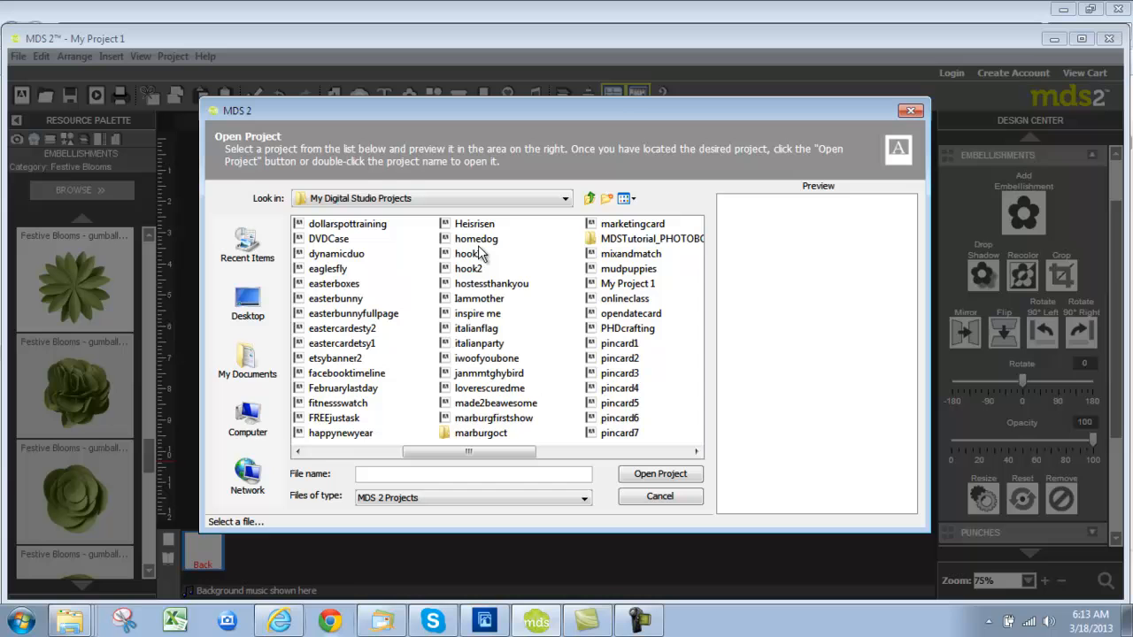
{"action": "left_click", "coordinate": [483, 316]}
{"action": "left_click", "coordinate": [644, 476]}
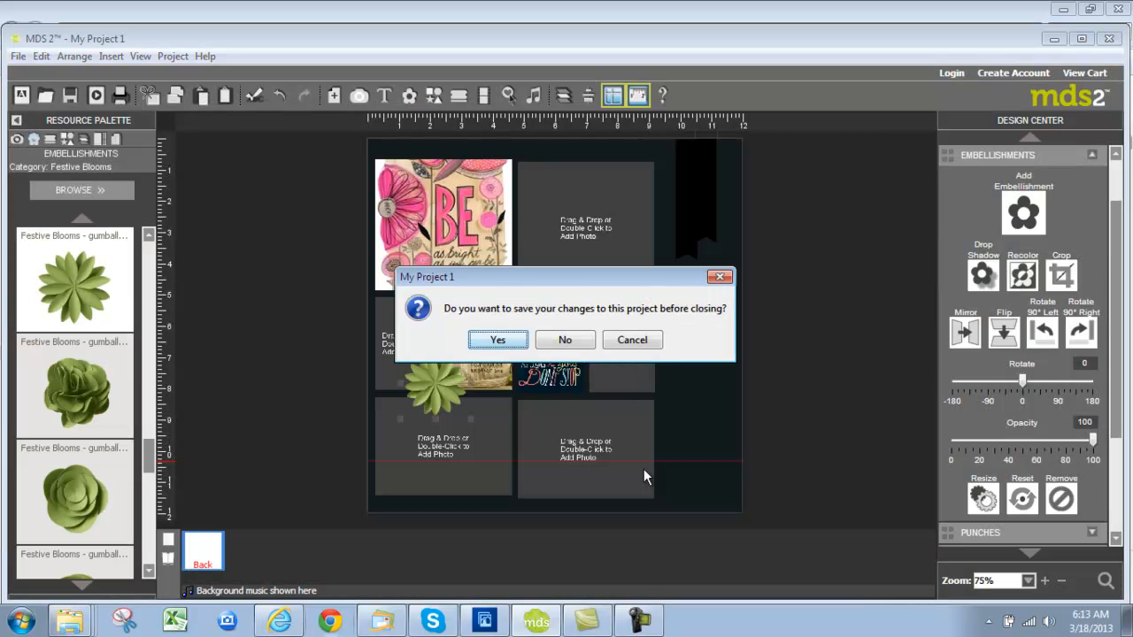
{"action": "left_click", "coordinate": [564, 340]}
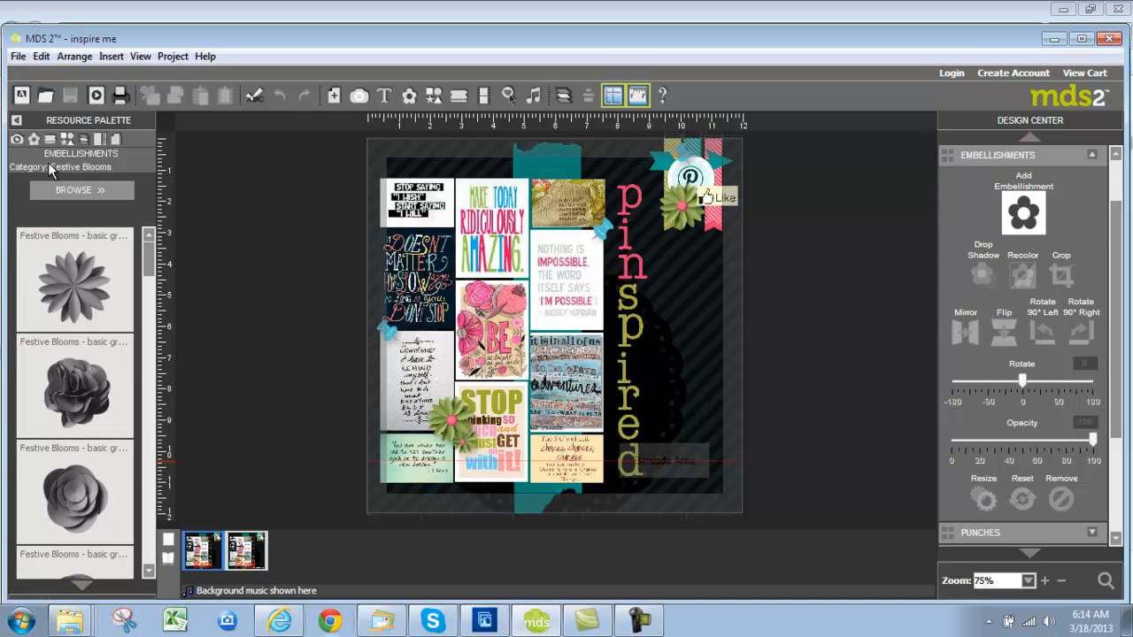
- Load the Delightful Digital Tape embellishments and place the tan tape strip over the third photo column and the vertical title
{"action": "left_click", "coordinate": [77, 188]}
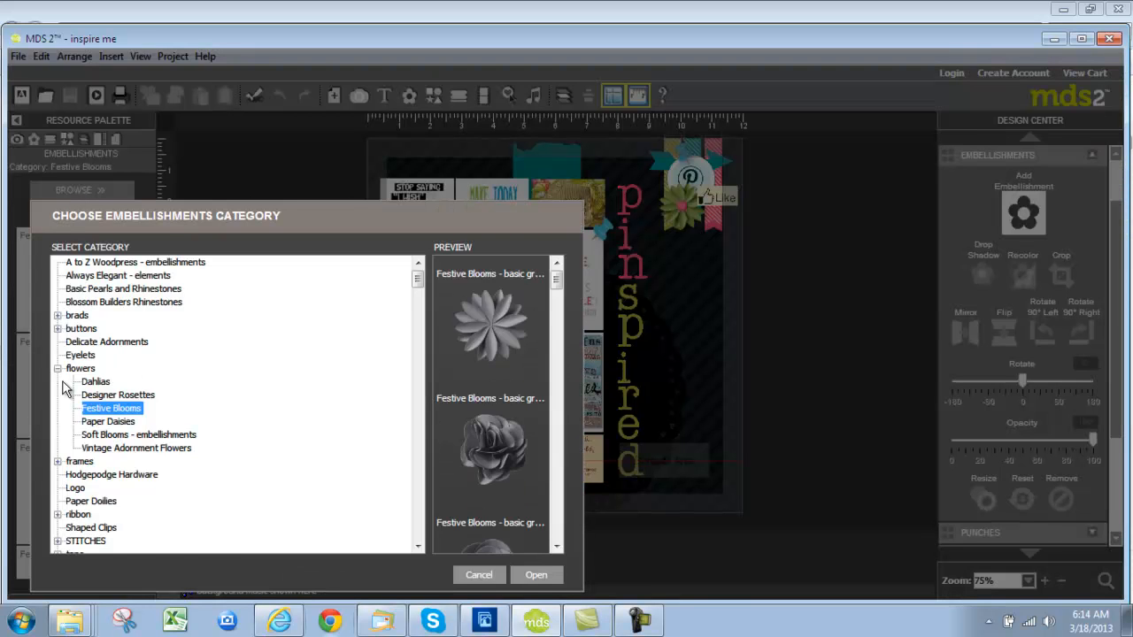
{"action": "left_click", "coordinate": [57, 369]}
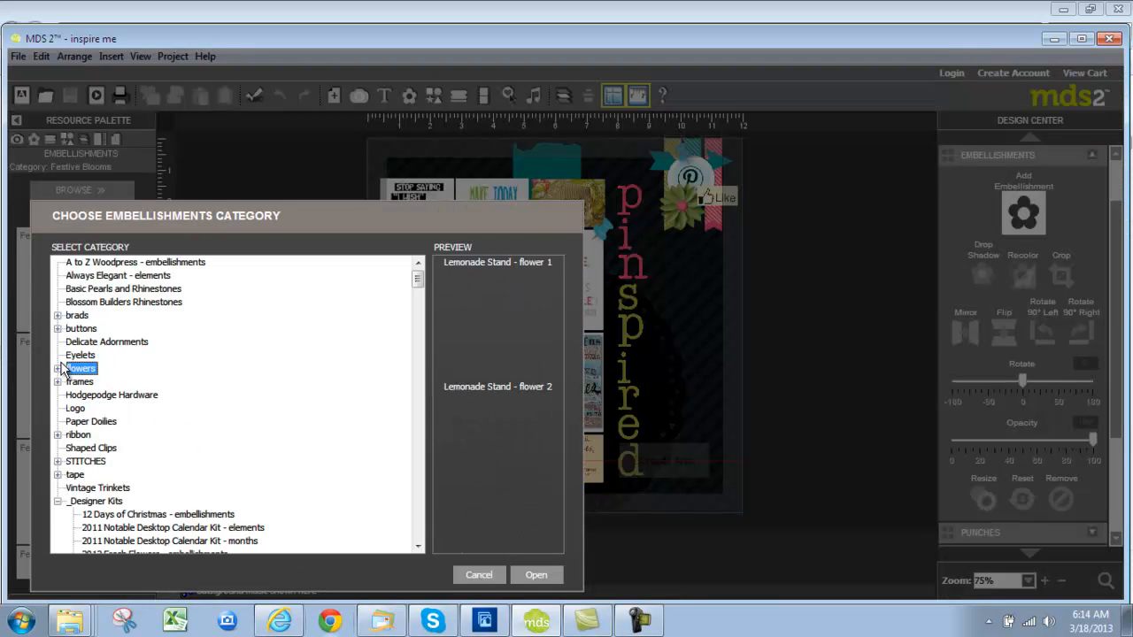
{"action": "left_click", "coordinate": [57, 475]}
{"action": "left_click", "coordinate": [97, 487]}
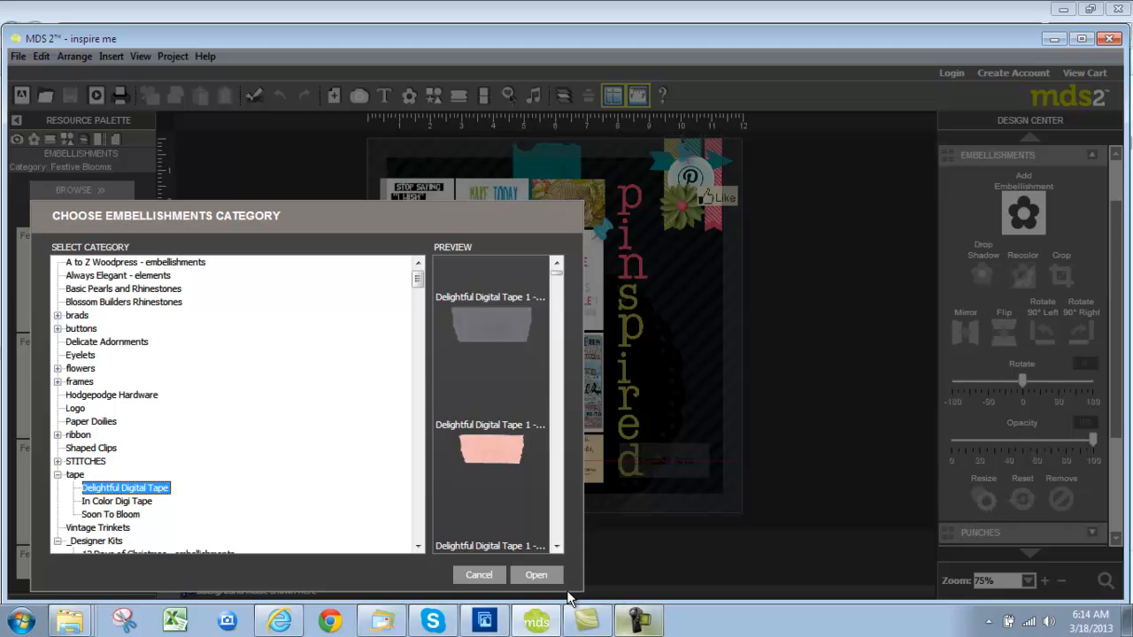
{"action": "left_click", "coordinate": [534, 577]}
{"action": "left_click_drag", "start_coordinate": [119, 492], "coordinate": [619, 374]}
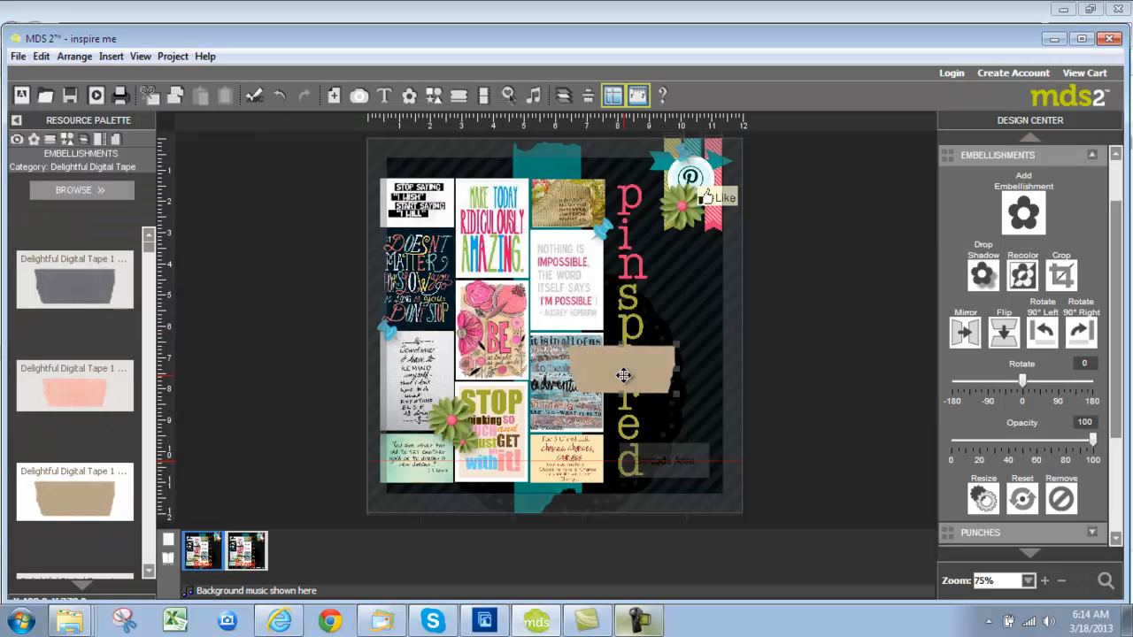
{"action": "left_click", "coordinate": [1022, 276]}
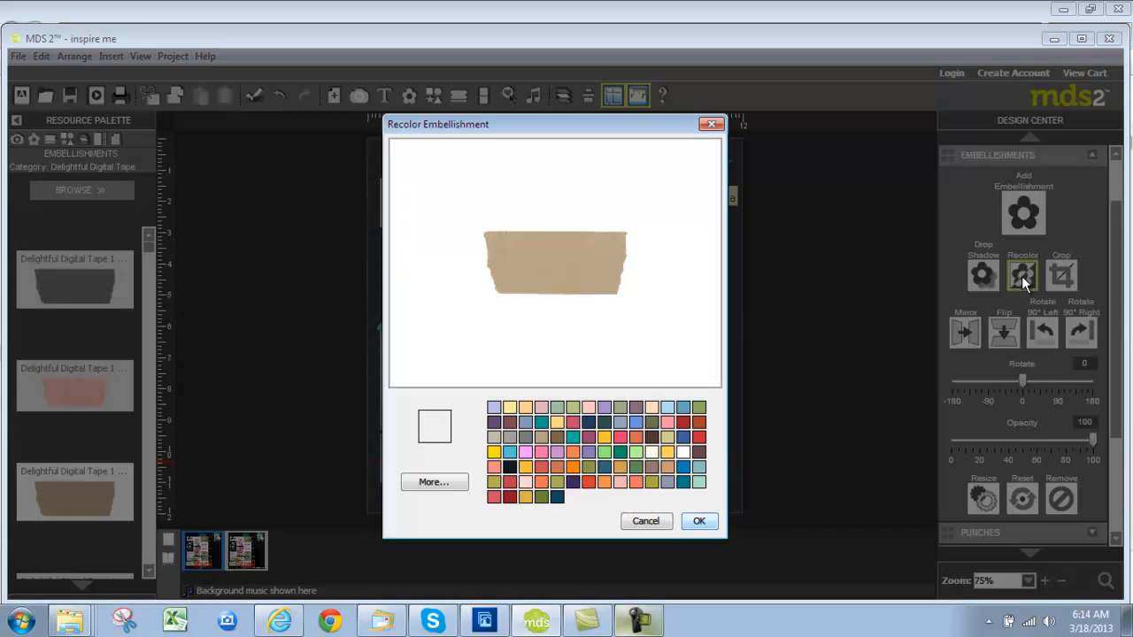
{"action": "left_click", "coordinate": [686, 483]}
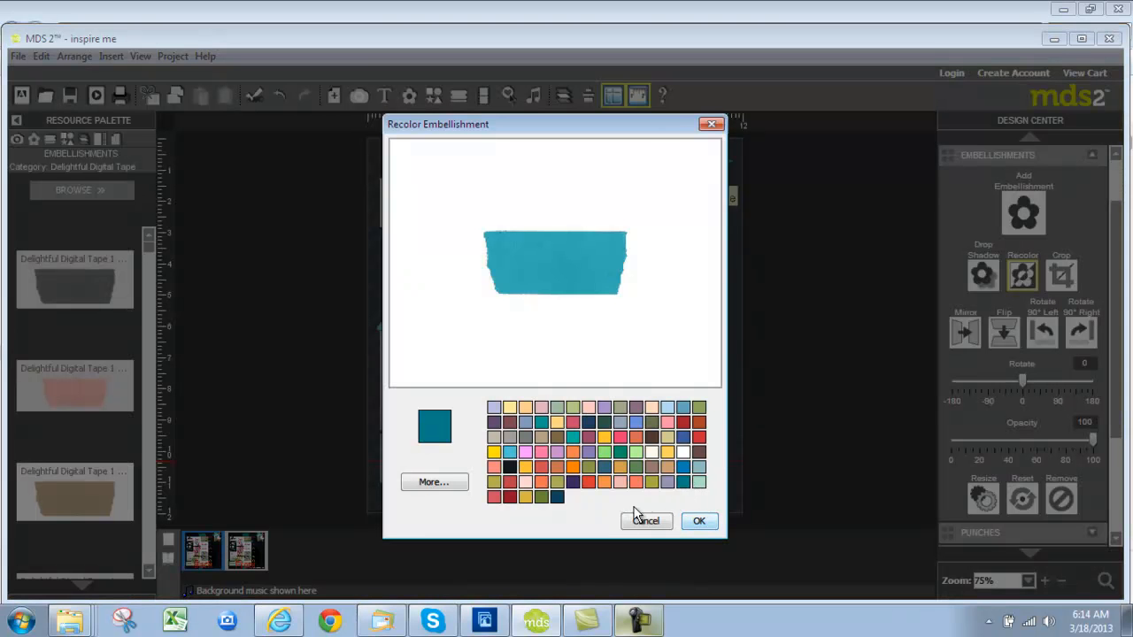
{"action": "left_click", "coordinate": [659, 521]}
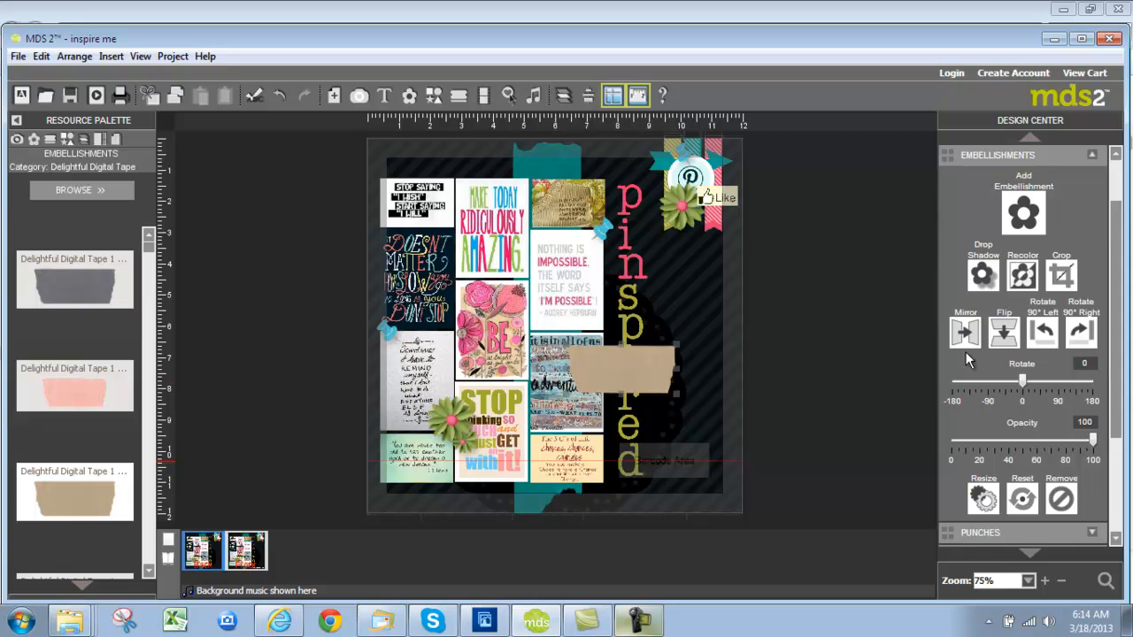
- Recolor the tan tape strip to teal and delete it from the page
{"action": "left_click", "coordinate": [1022, 285]}
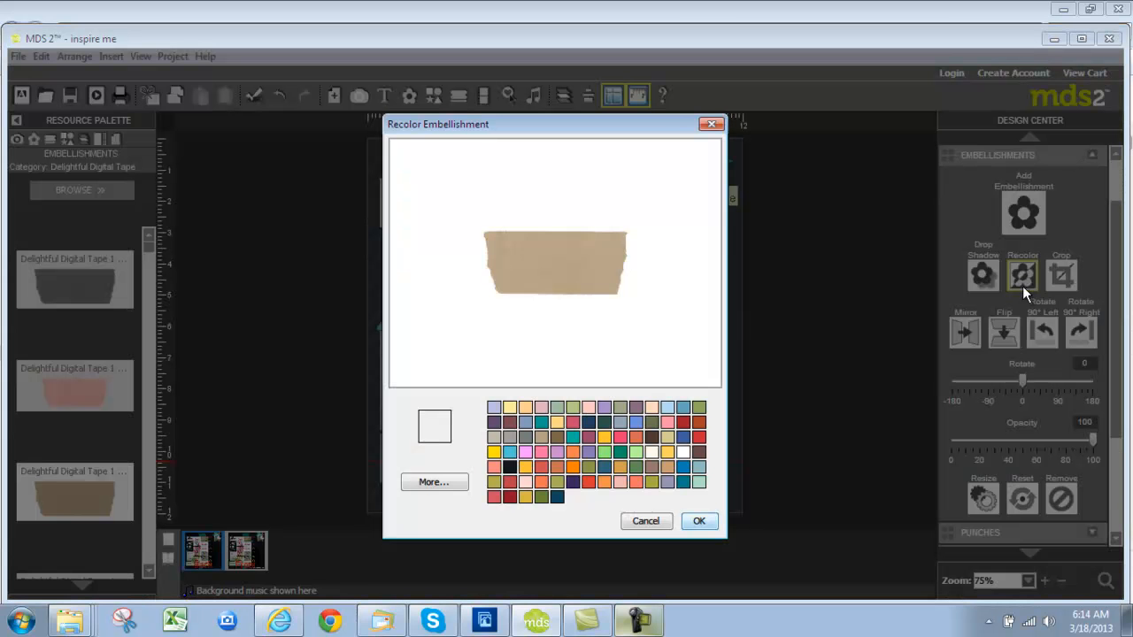
{"action": "left_click", "coordinate": [683, 482]}
{"action": "left_click", "coordinate": [699, 521]}
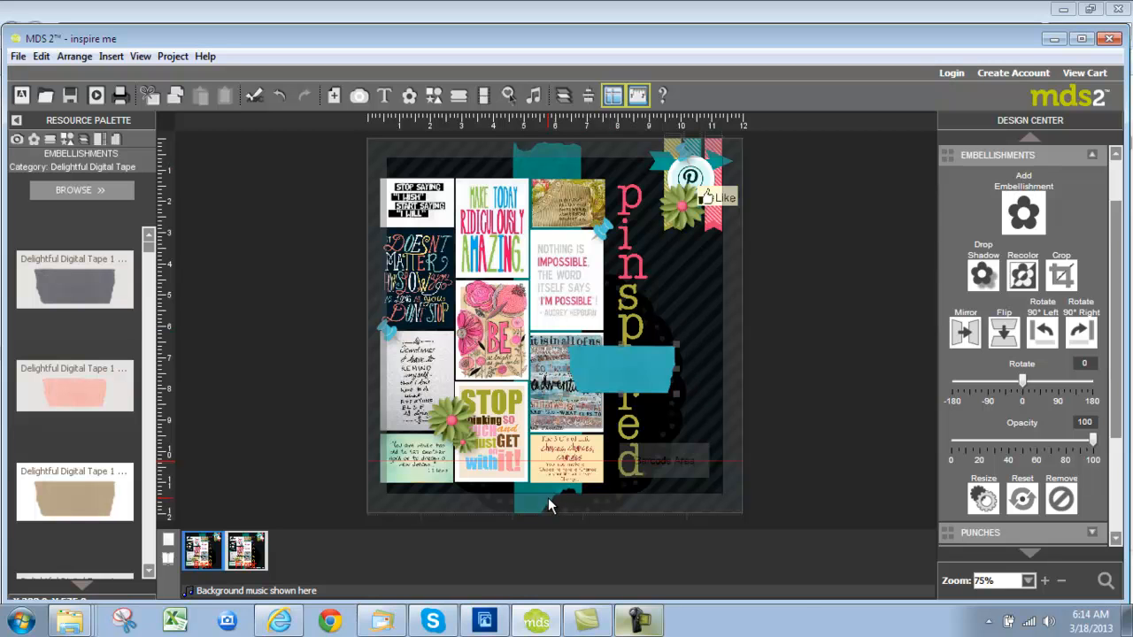
{"action": "right_click", "coordinate": [616, 371]}
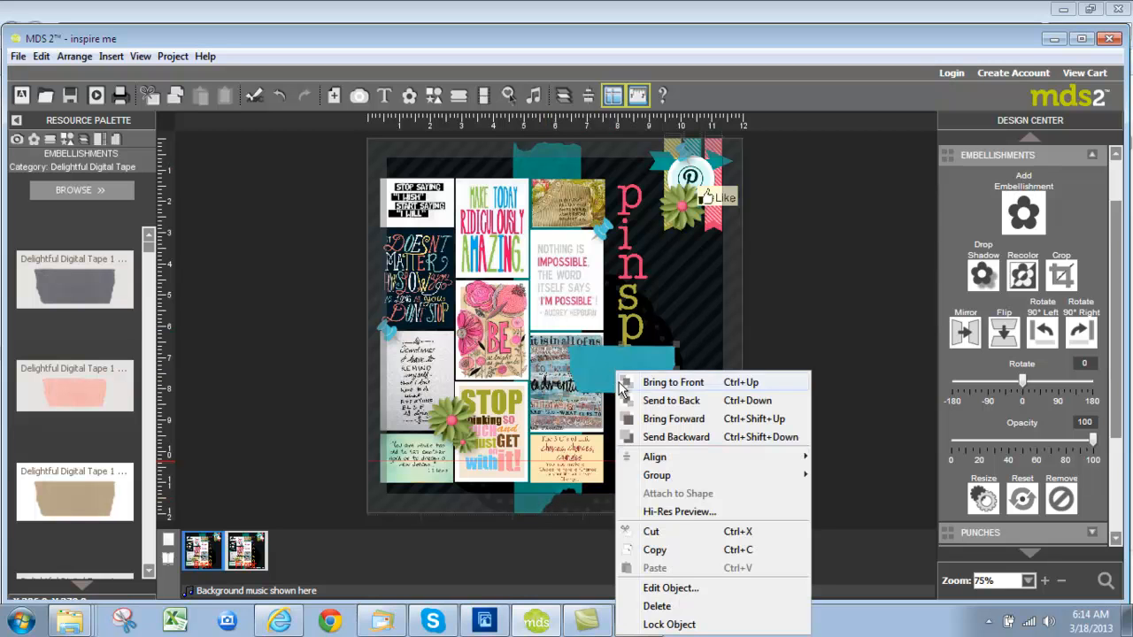
{"action": "left_click", "coordinate": [658, 606]}
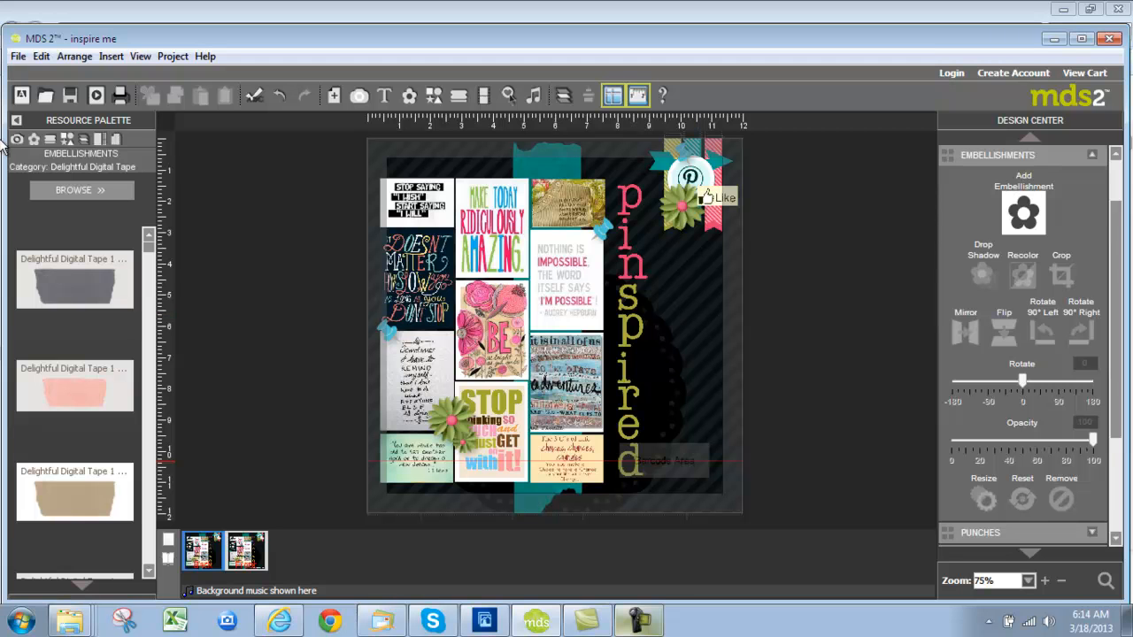
- Compare background stamp categories such as Delicate Doilies and Distressed Dots, and load Decorative Overlays into the resource palette
{"action": "left_click", "coordinate": [50, 139]}
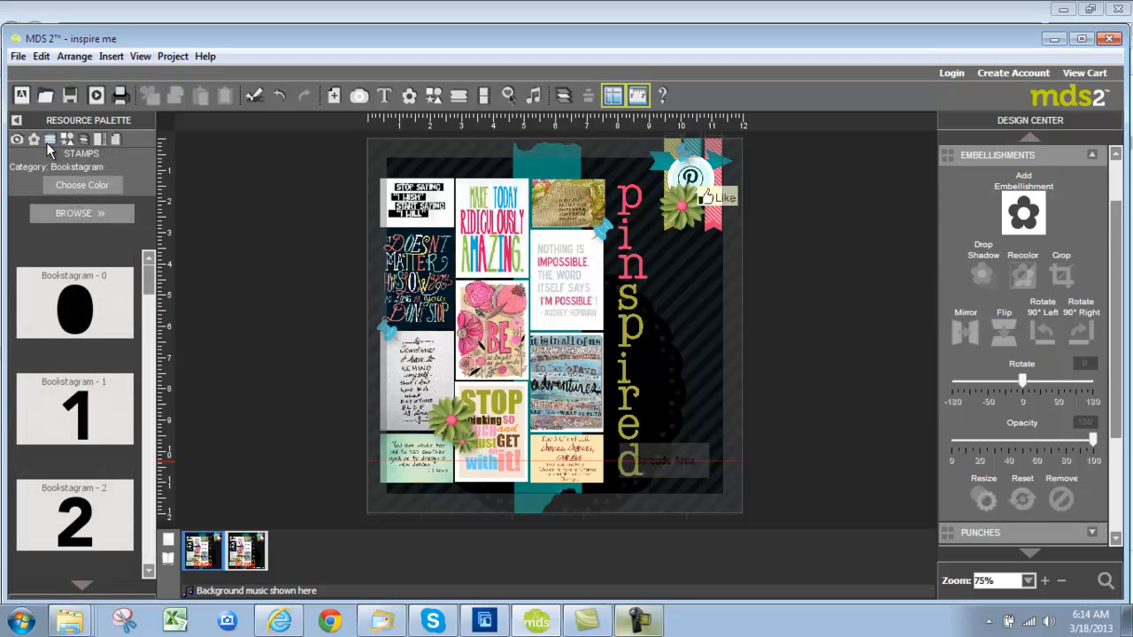
{"action": "left_click", "coordinate": [56, 214]}
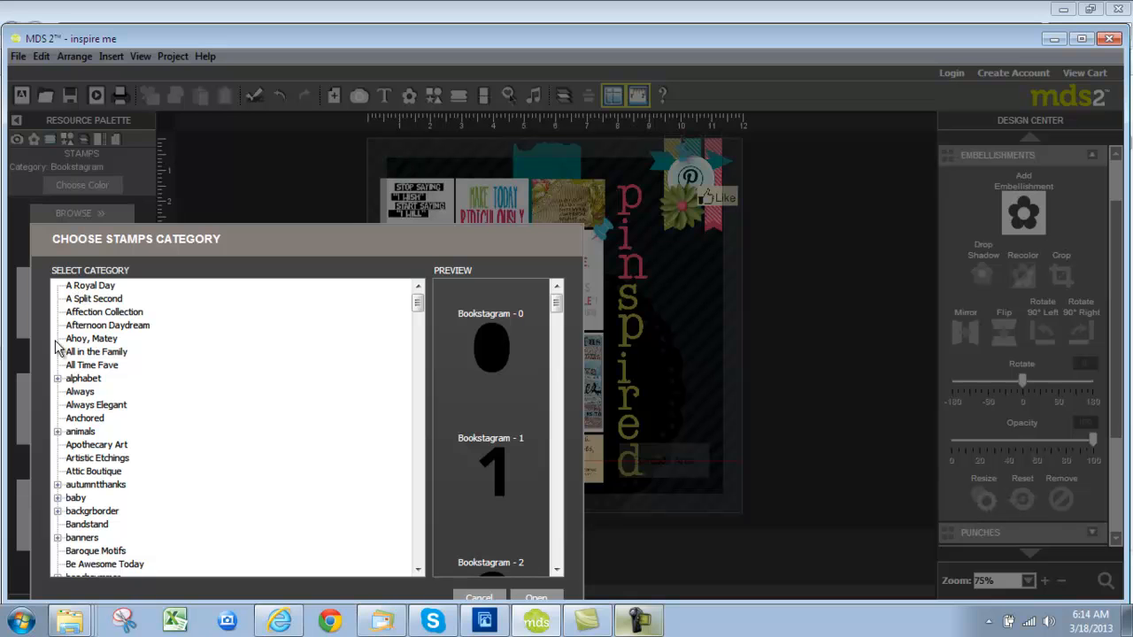
{"action": "left_click", "coordinate": [57, 511]}
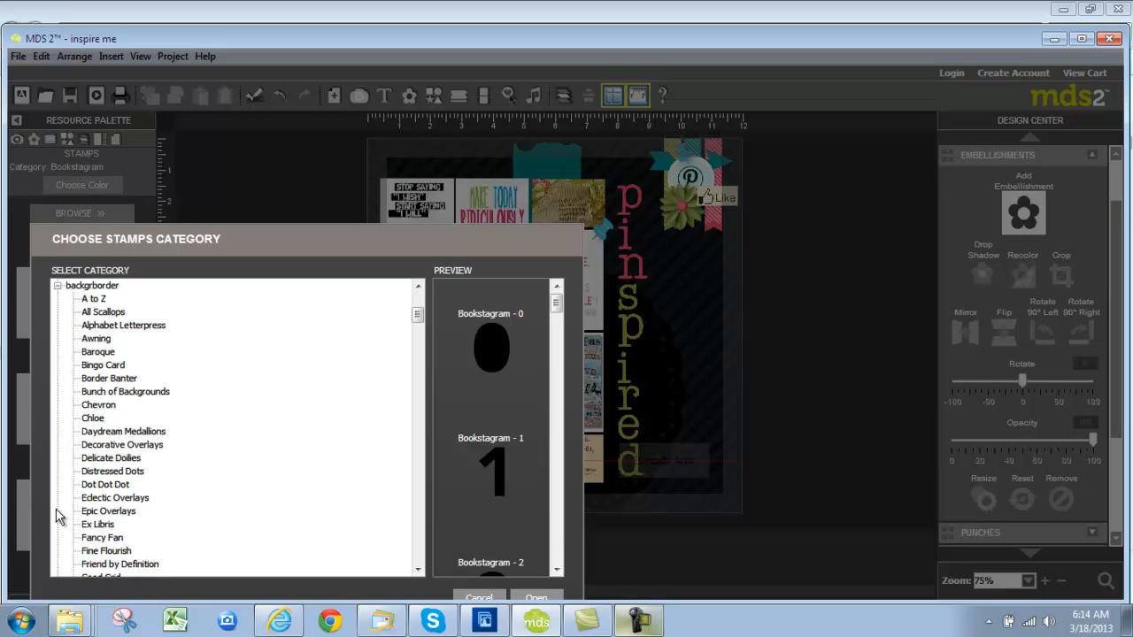
{"action": "left_click", "coordinate": [125, 434]}
{"action": "left_click", "coordinate": [126, 444]}
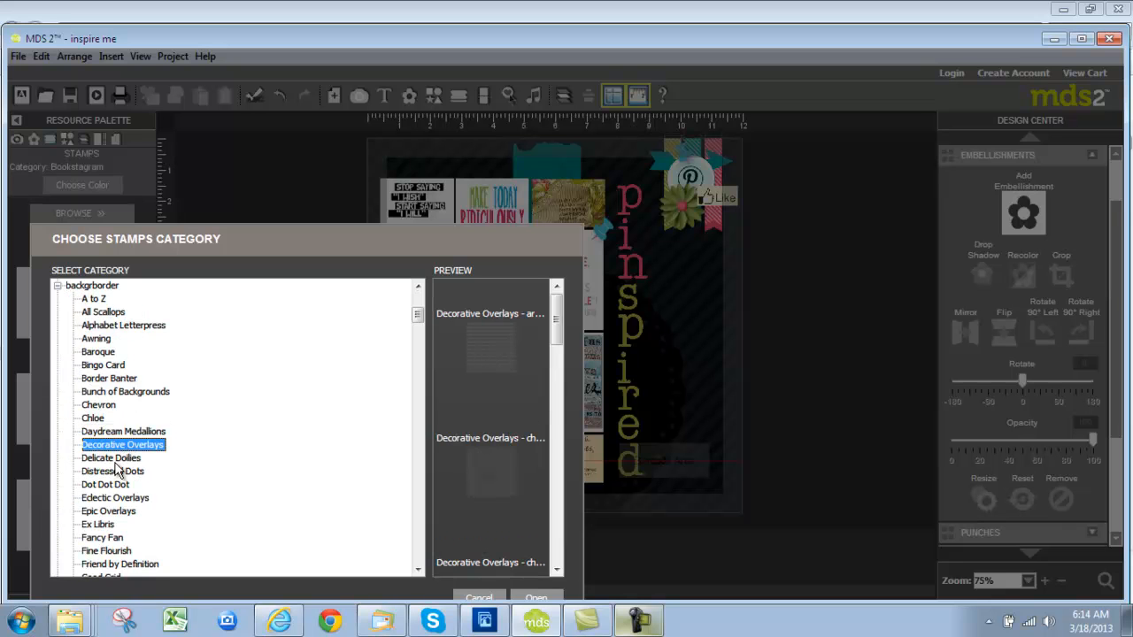
{"action": "left_click", "coordinate": [117, 458]}
{"action": "left_click", "coordinate": [111, 485]}
{"action": "left_click", "coordinate": [113, 498]}
{"action": "left_click", "coordinate": [116, 472]}
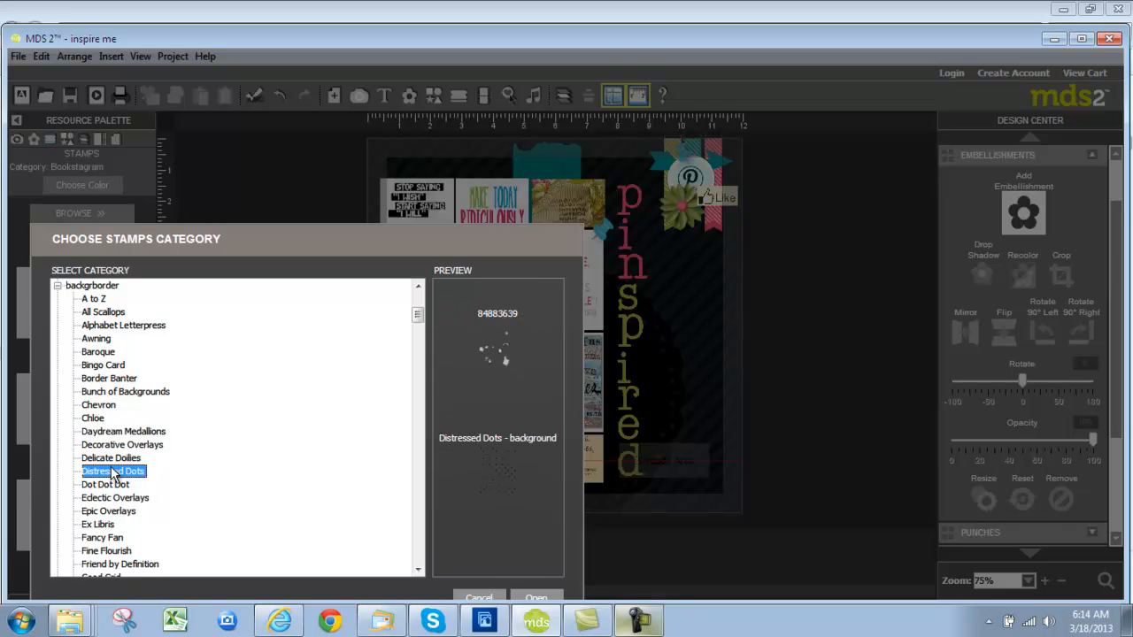
{"action": "left_click", "coordinate": [101, 459]}
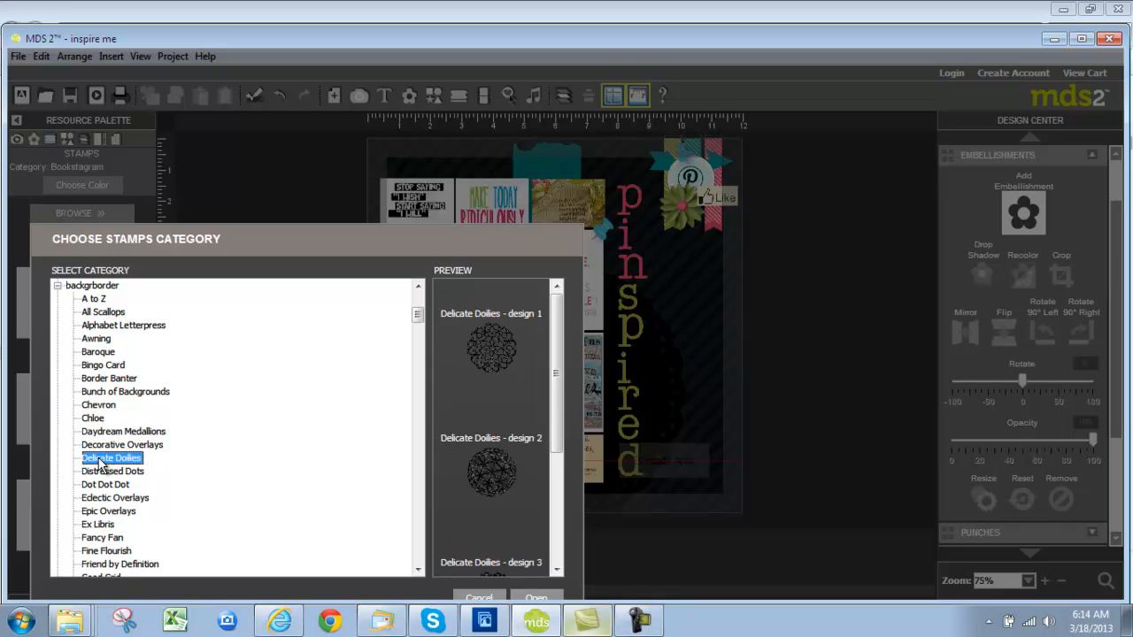
{"action": "left_click", "coordinate": [107, 447]}
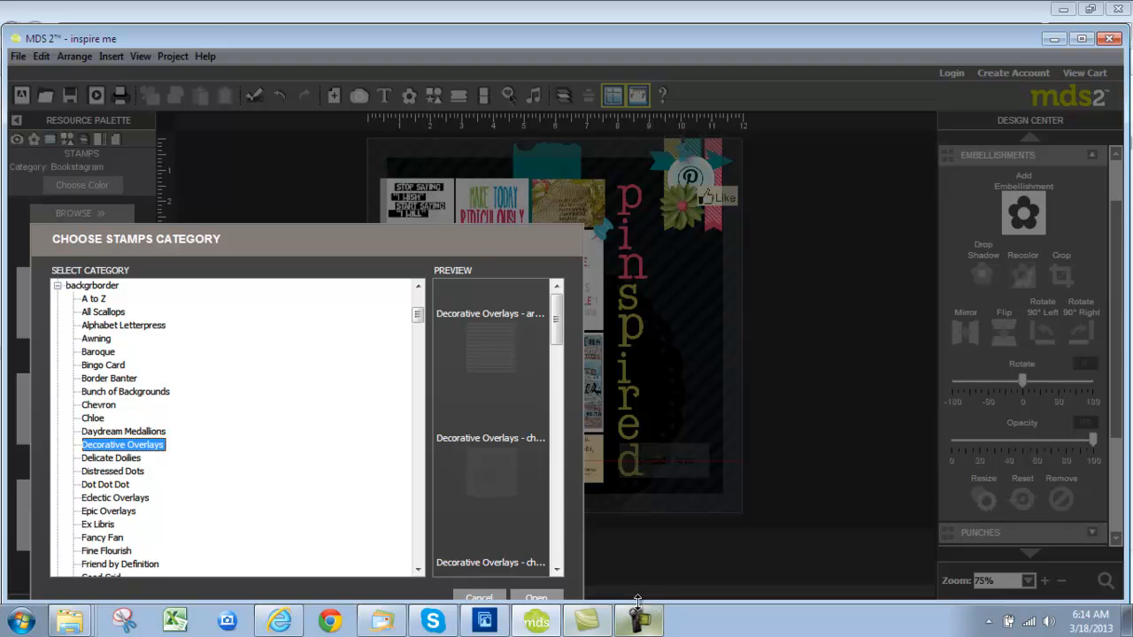
{"action": "left_click", "coordinate": [537, 597]}
- Add the argyle Decorative Overlays stamp across the page, send it to the back, and lower its opacity
{"action": "left_click_drag", "start_coordinate": [70, 303], "coordinate": [543, 347]}
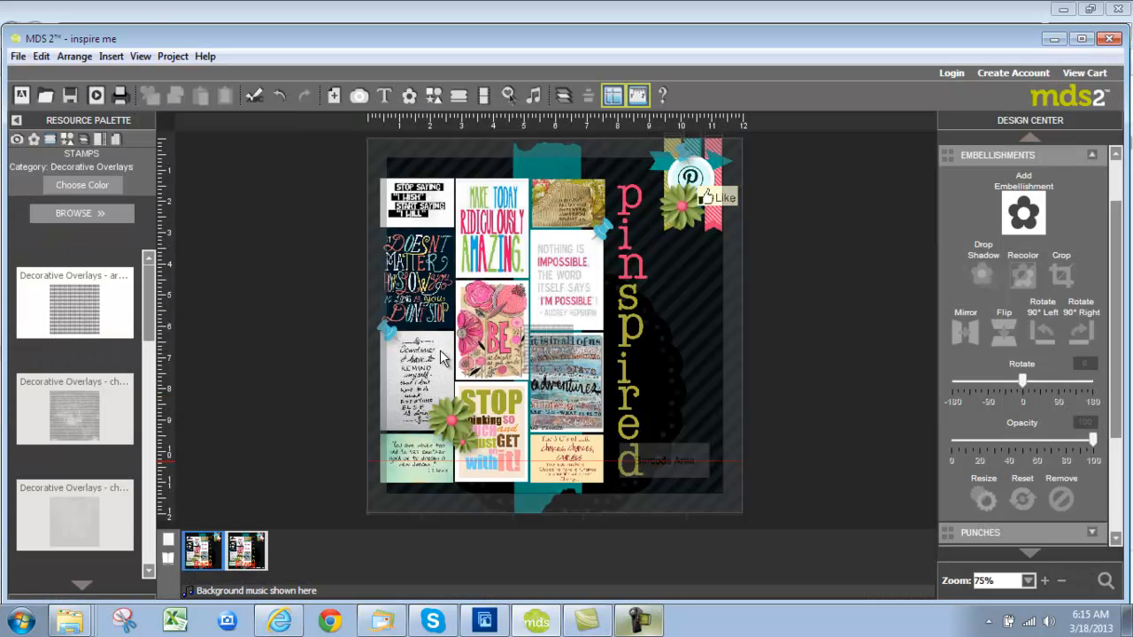
{"action": "right_click", "coordinate": [618, 339]}
{"action": "left_click", "coordinate": [671, 367]}
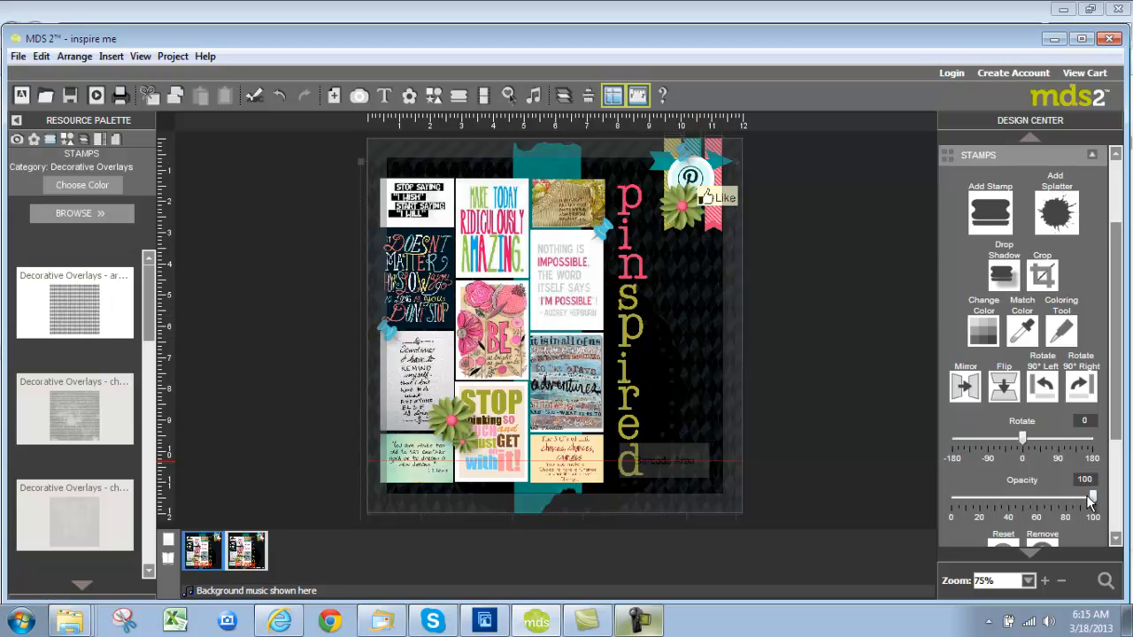
{"action": "left_click_drag", "start_coordinate": [1094, 498], "coordinate": [1041, 506]}
- Undo the argyle overlay's opacity and stacking-order changes, and delete the overlay from the page
{"action": "left_click", "coordinate": [277, 97]}
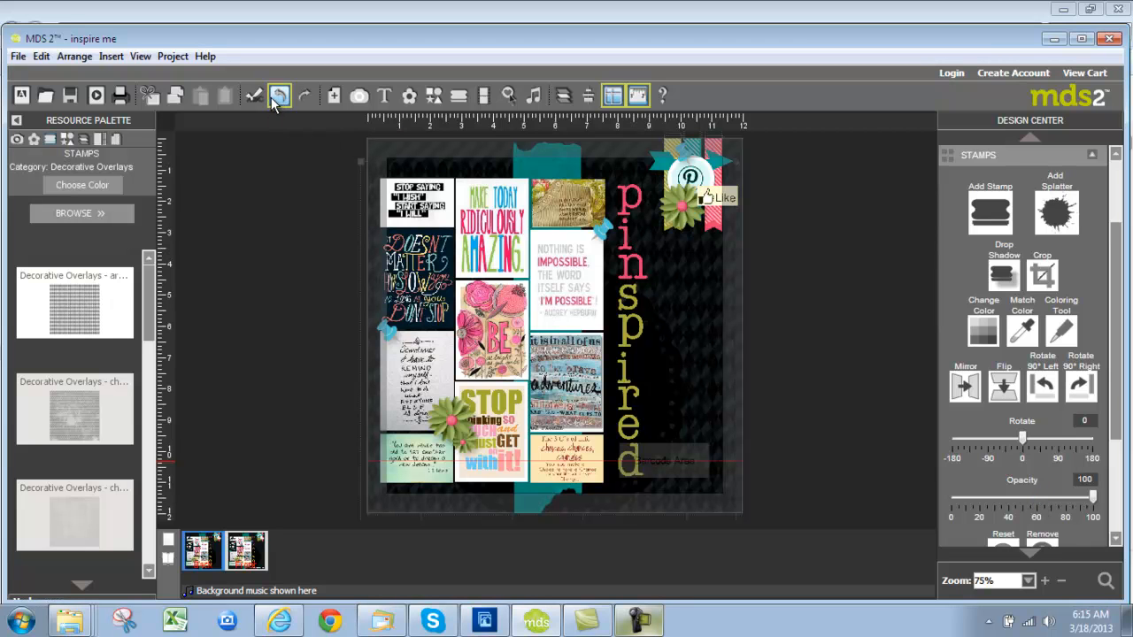
{"action": "left_click", "coordinate": [277, 97]}
{"action": "right_click", "coordinate": [467, 289]}
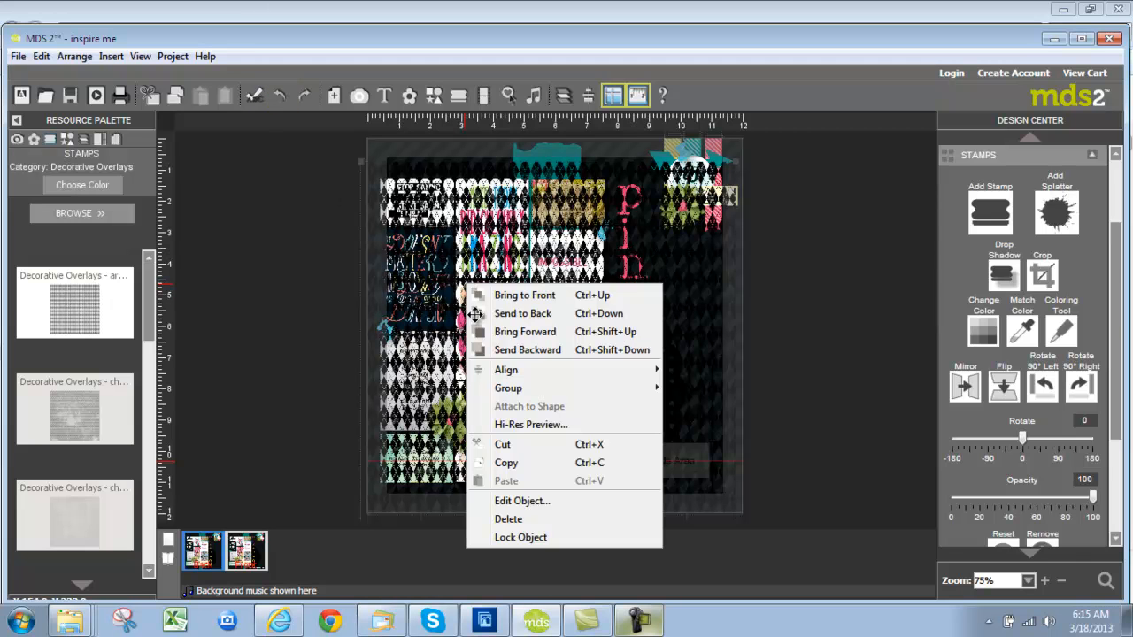
{"action": "left_click", "coordinate": [522, 519]}
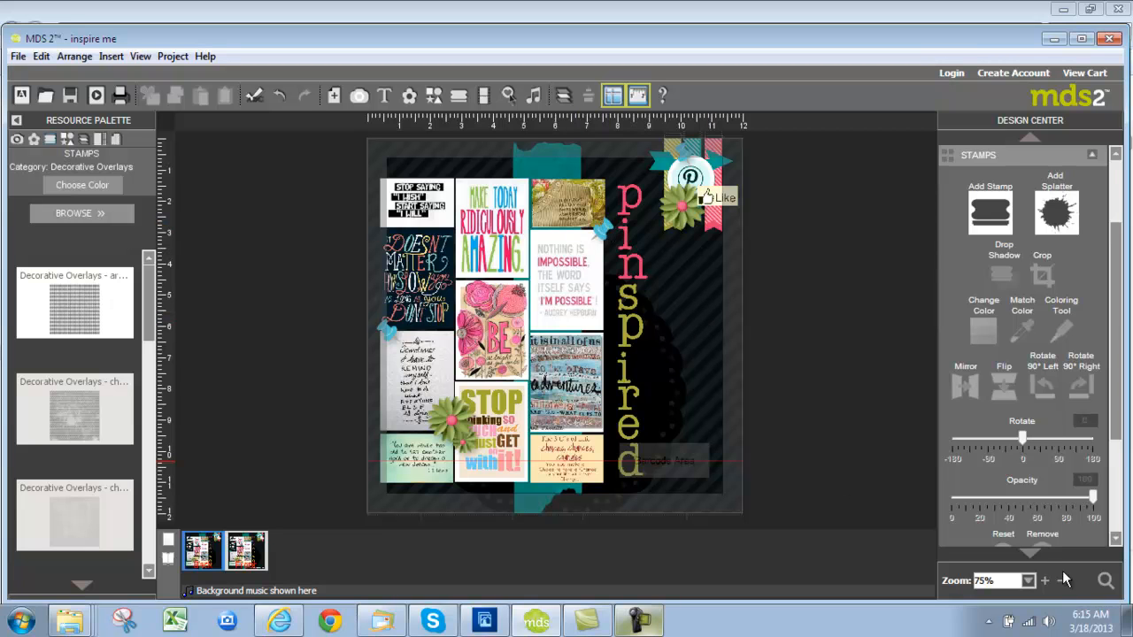
- Search all content, including embellishments, stamps, punches and backgrounds, for "pushpin" and close the search without inserting anything
{"action": "left_click", "coordinate": [1105, 581]}
{"action": "type", "text": "pushpin"}
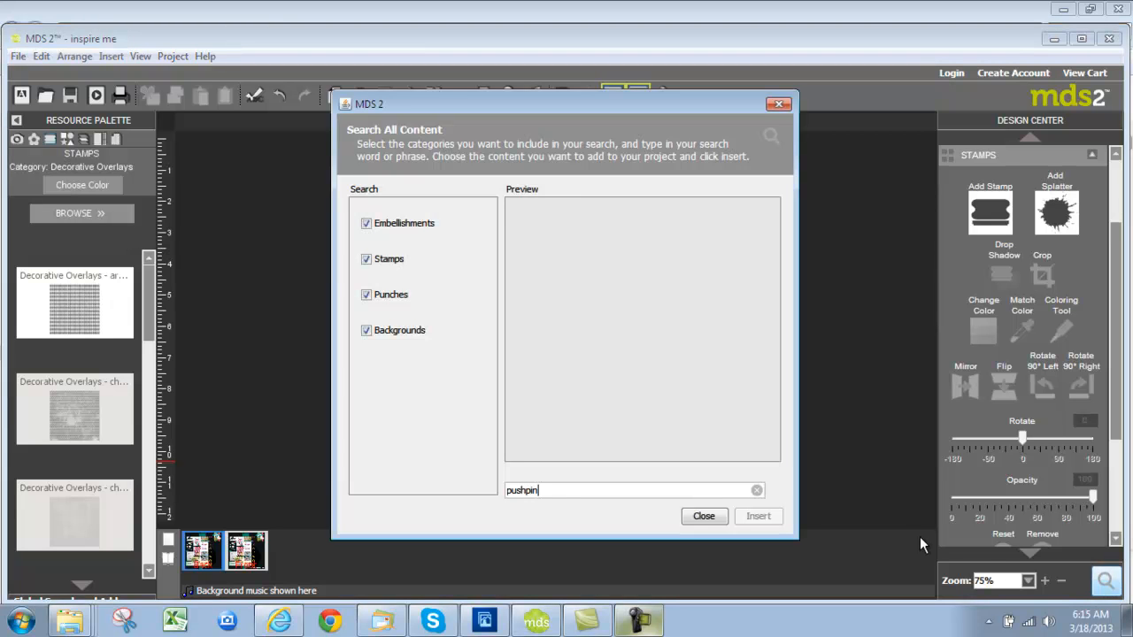
{"action": "key", "text": "Return"}
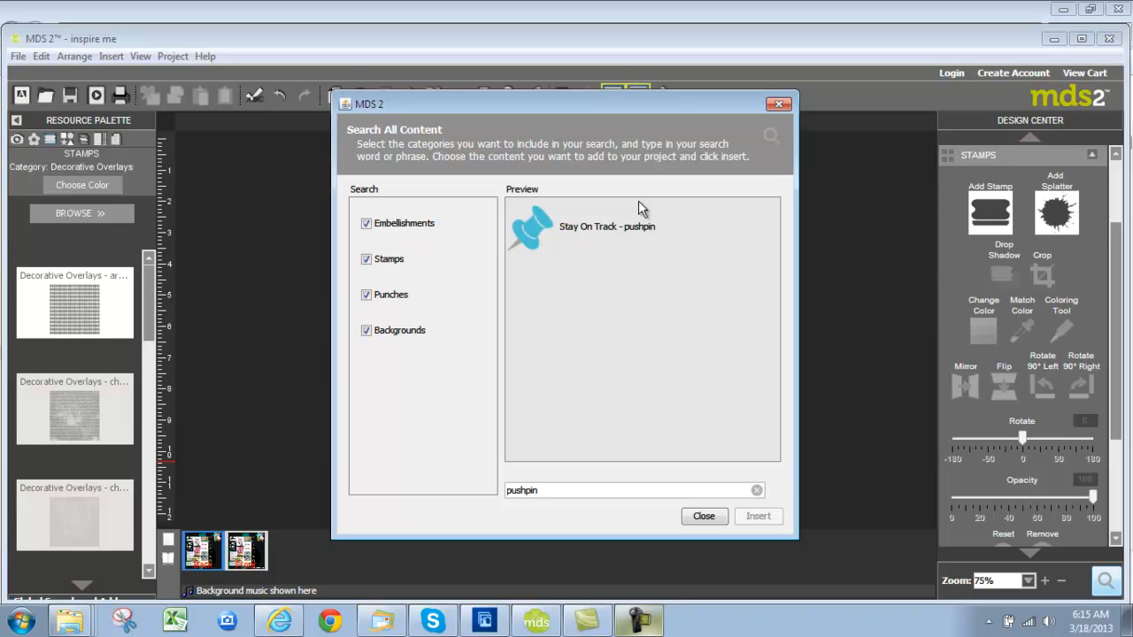
{"action": "left_click", "coordinate": [779, 105]}
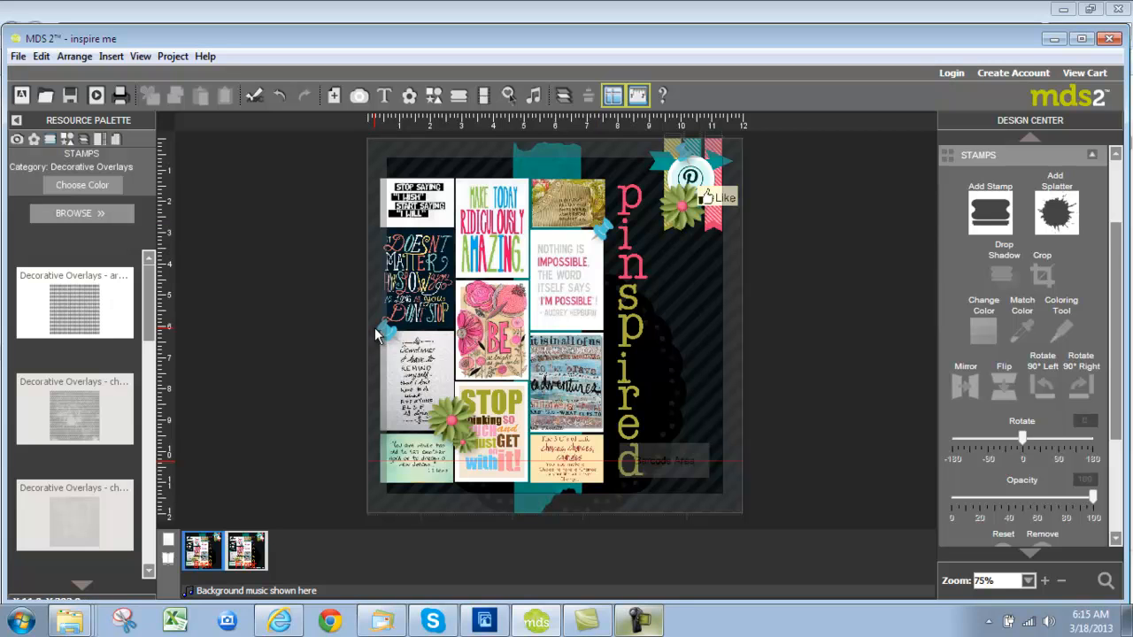
- Review the project's supply list for the backgrounds, embellishments and stamps used, and briefly bring up the all-content search
{"action": "left_click_drag", "start_coordinate": [1116, 414], "coordinate": [1107, 513]}
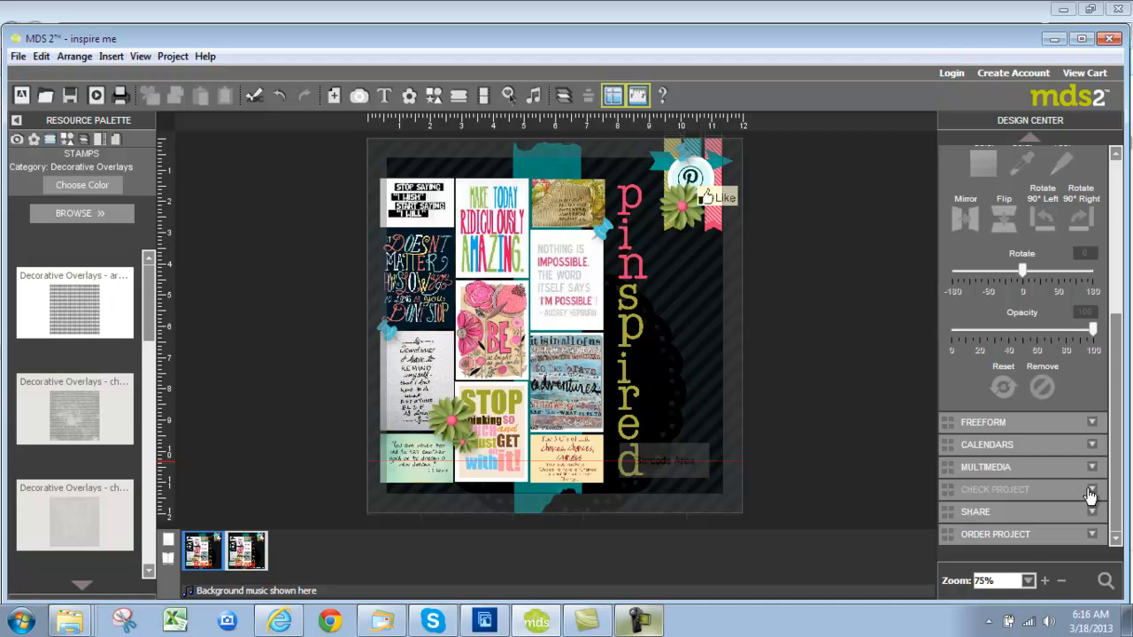
{"action": "left_click", "coordinate": [1093, 490]}
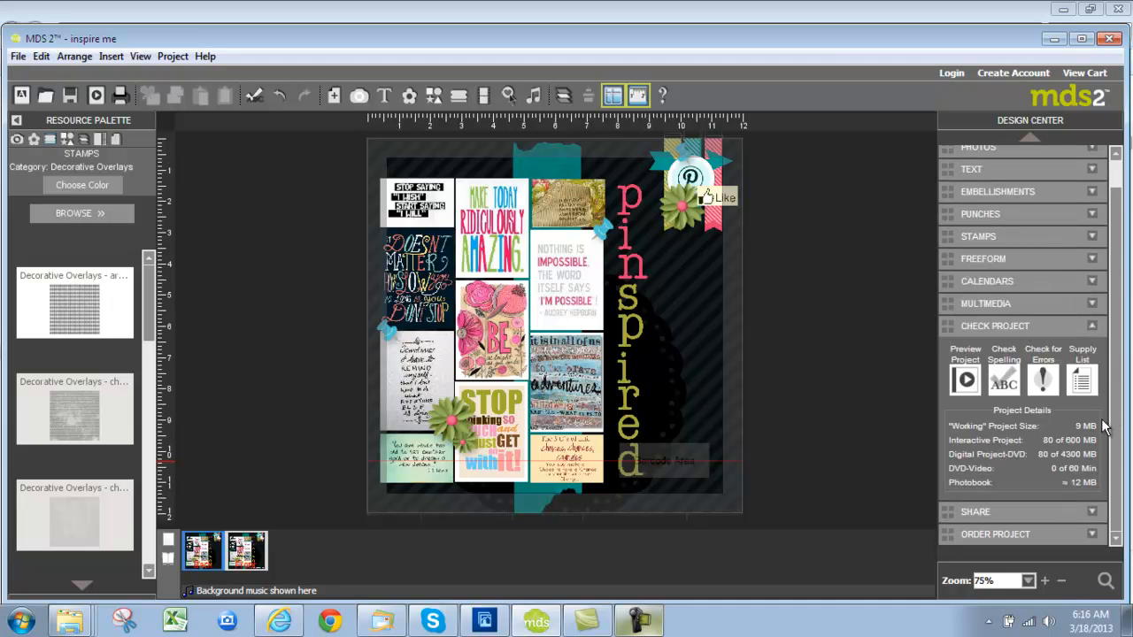
{"action": "left_click", "coordinate": [1082, 379]}
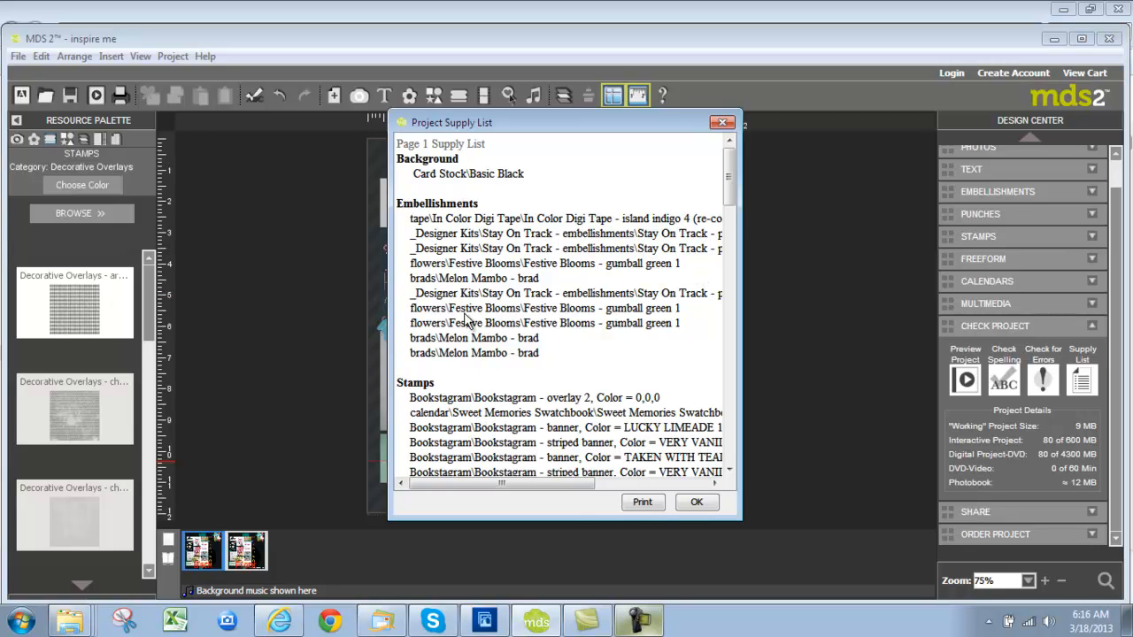
{"action": "left_click", "coordinate": [705, 500]}
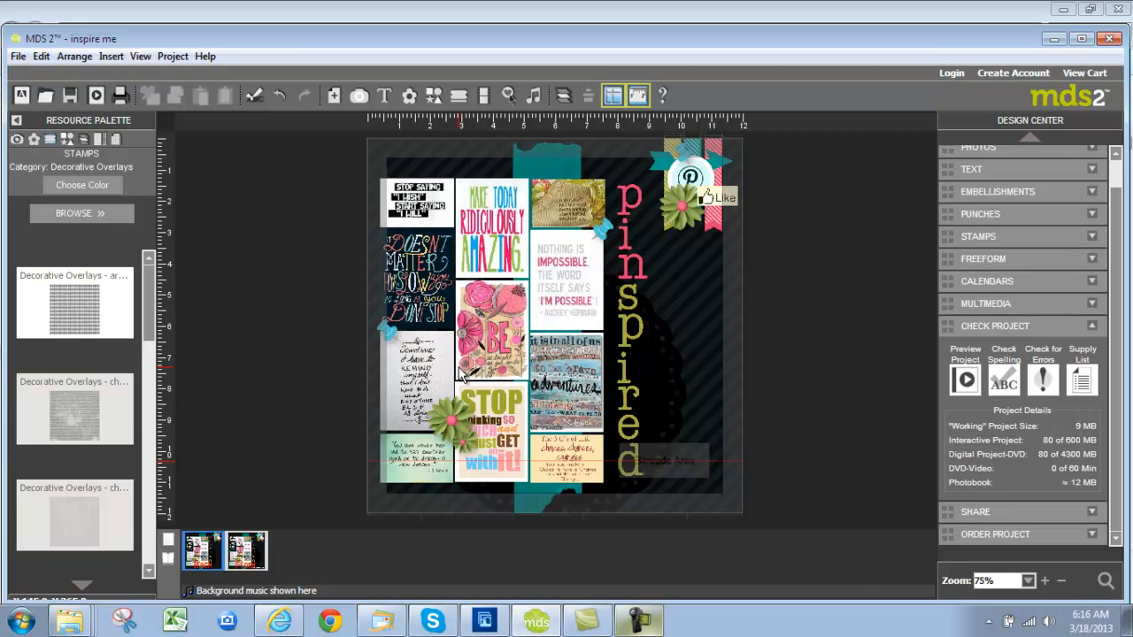
{"action": "left_click", "coordinate": [1106, 581]}
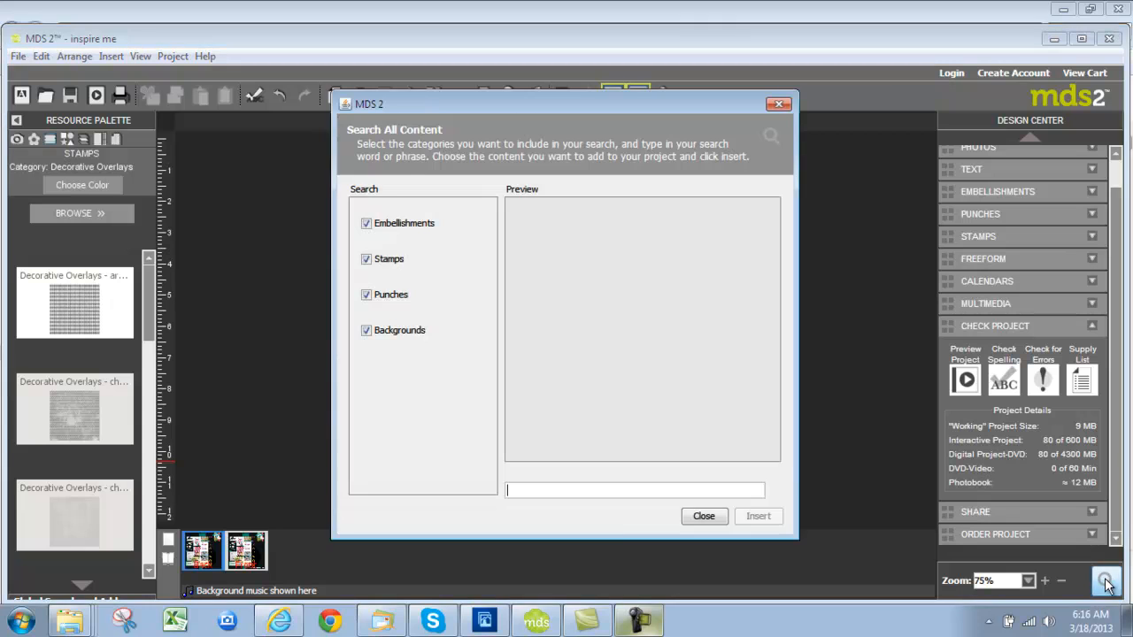
{"action": "left_click", "coordinate": [704, 518]}
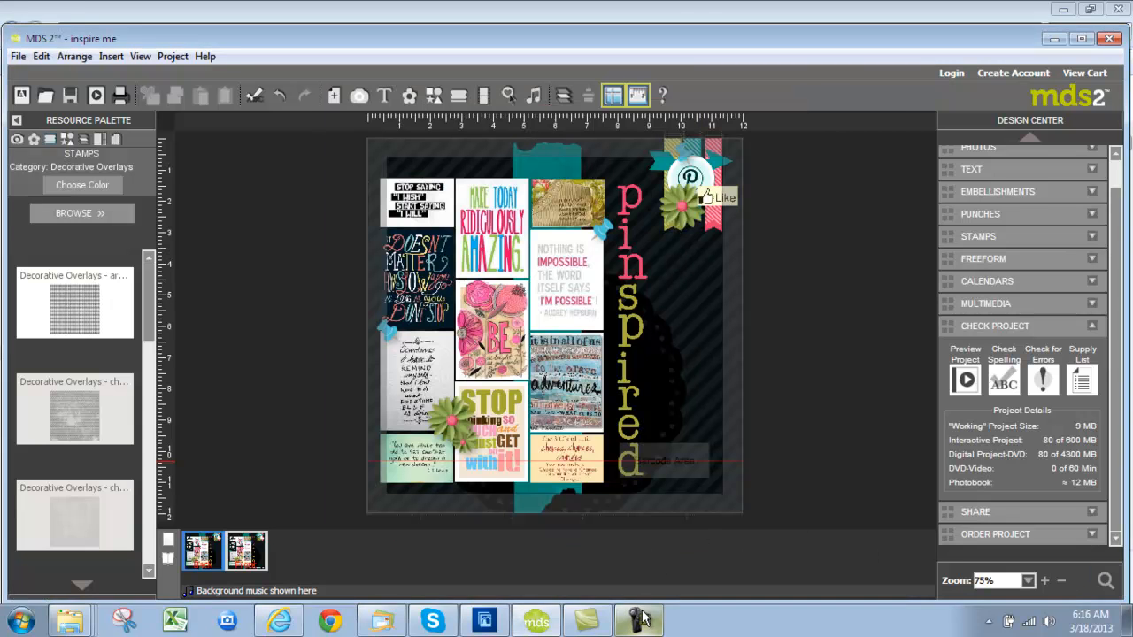